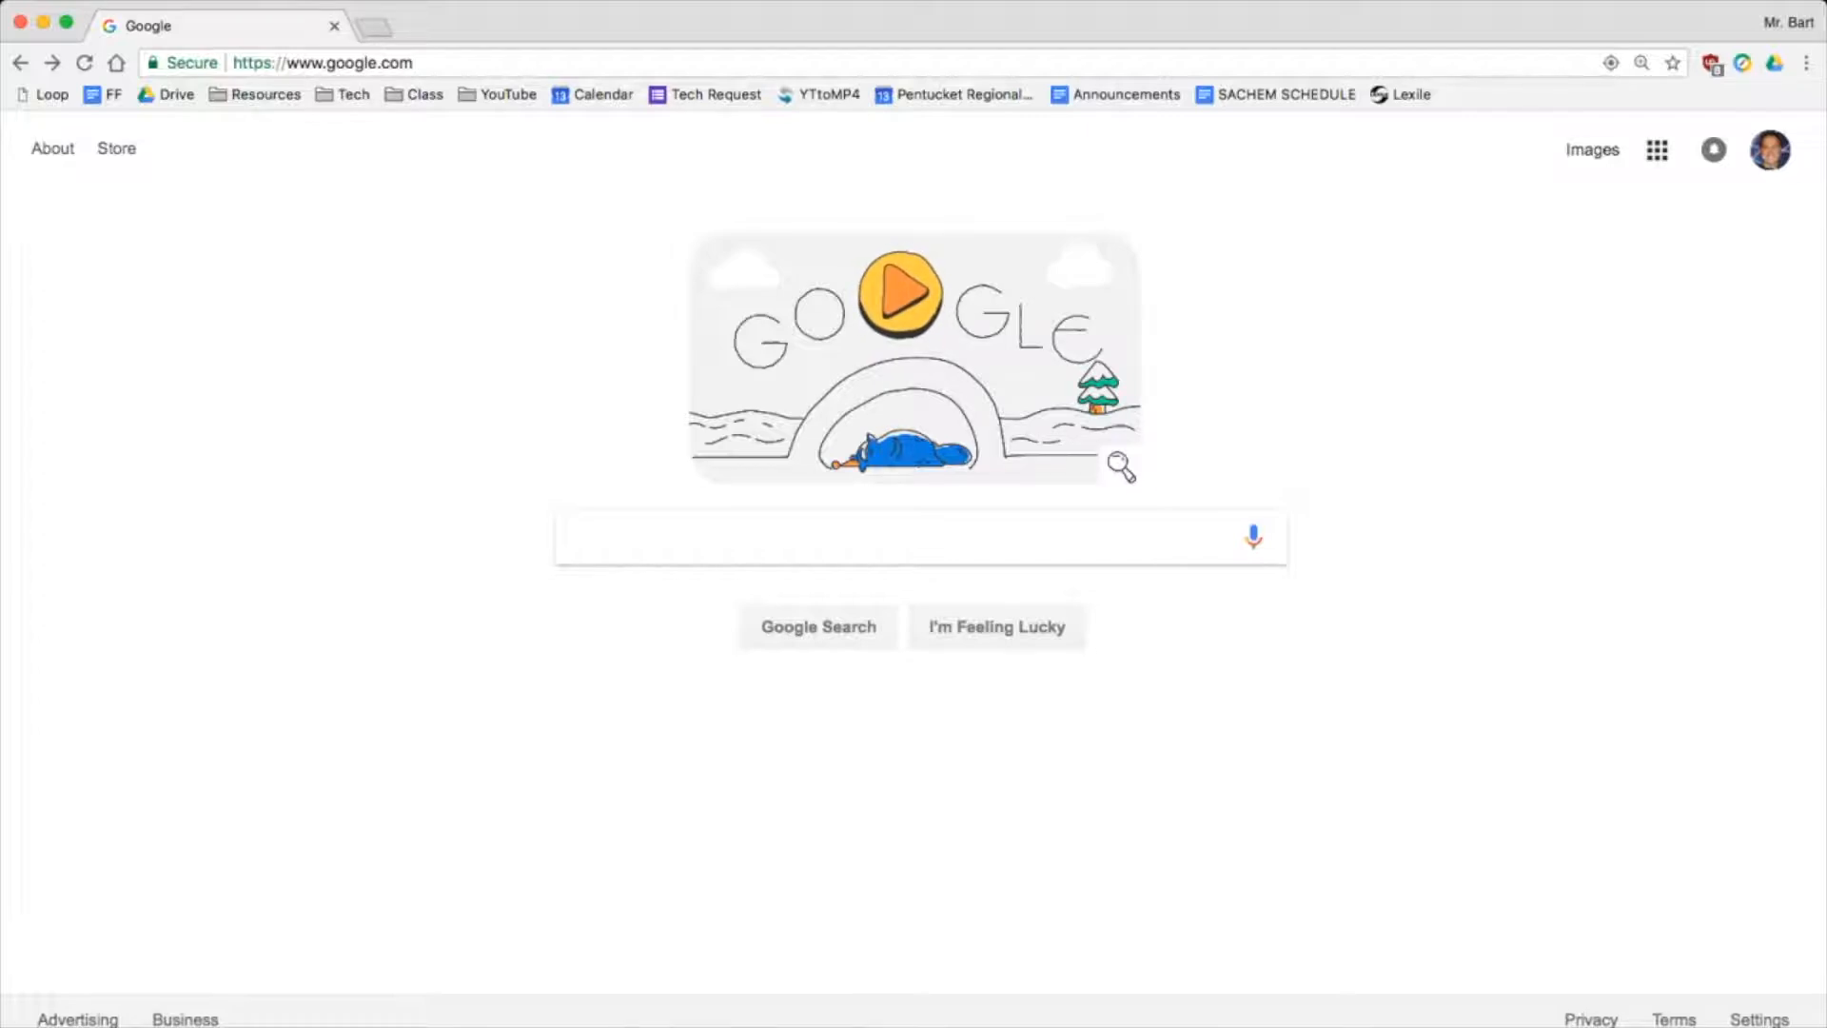
Open the Google apps grid from the Google home page
{"action": "left_click", "coordinate": [1656, 150]}
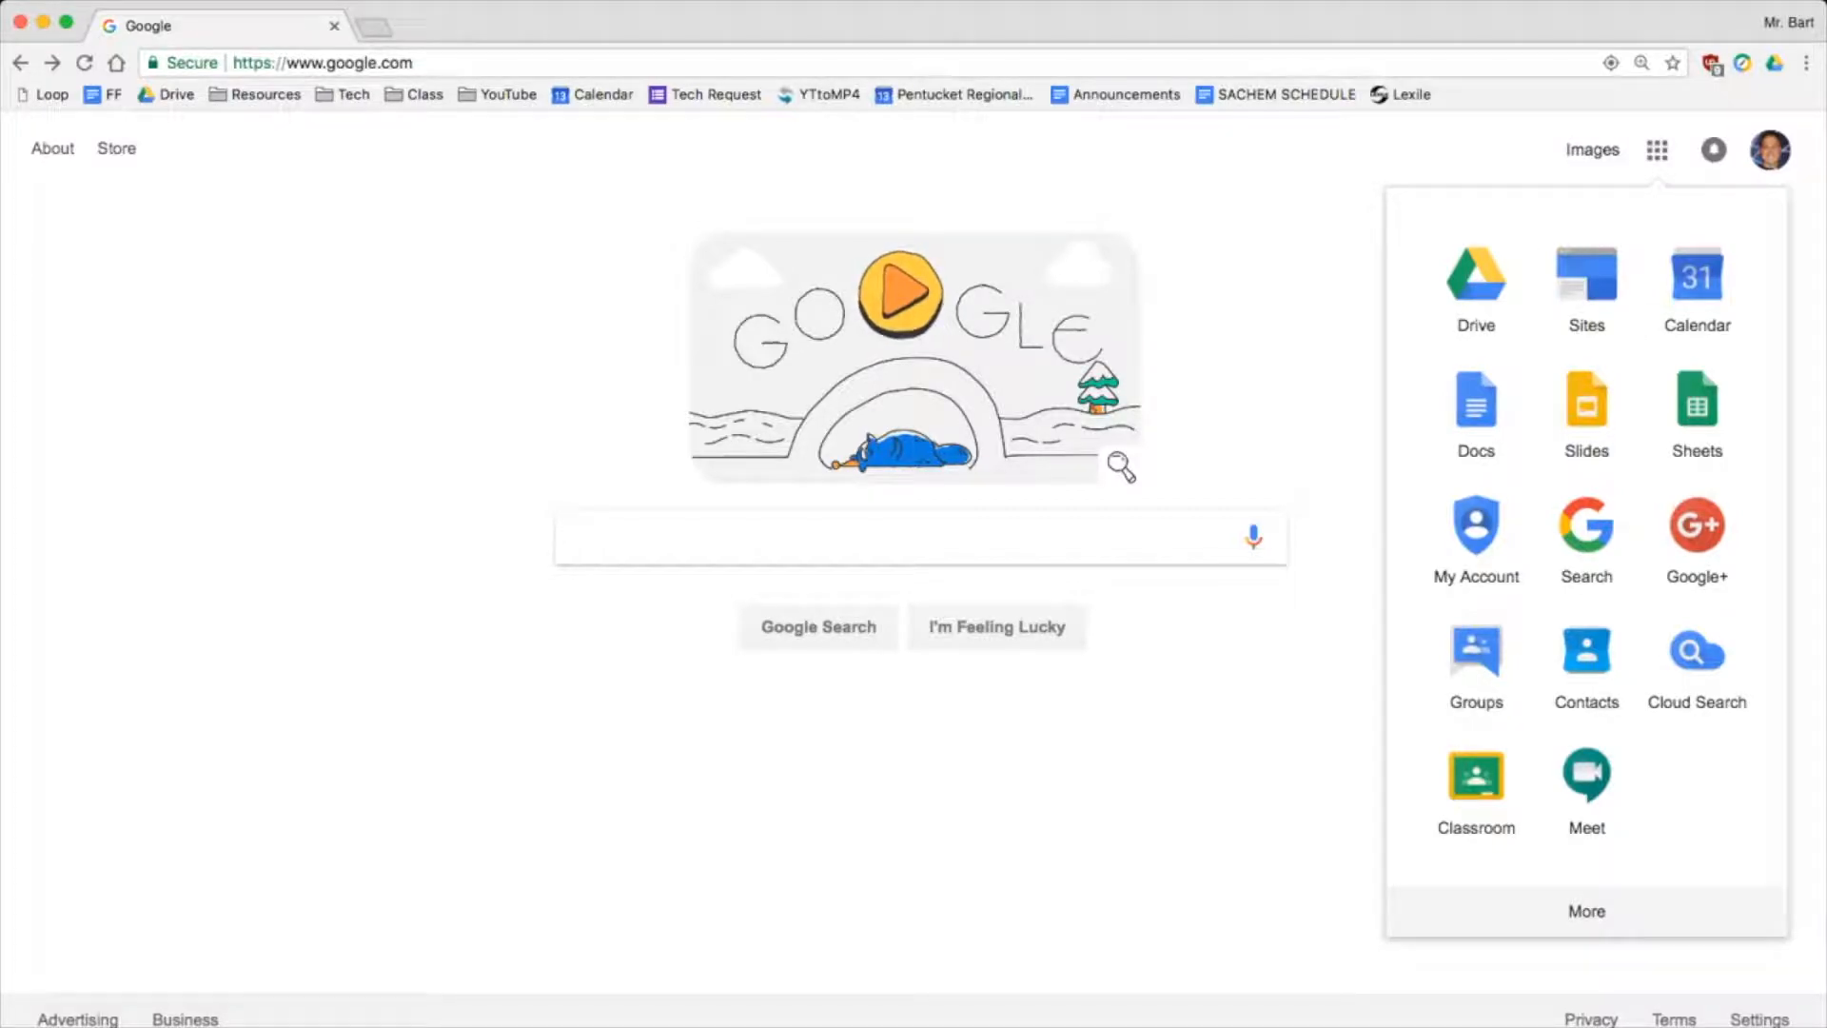
Go to Google Drive from the Google apps launcher
{"action": "left_click", "coordinate": [1332, 248]}
{"action": "left_click", "coordinate": [1657, 151]}
{"action": "left_click", "coordinate": [1476, 281]}
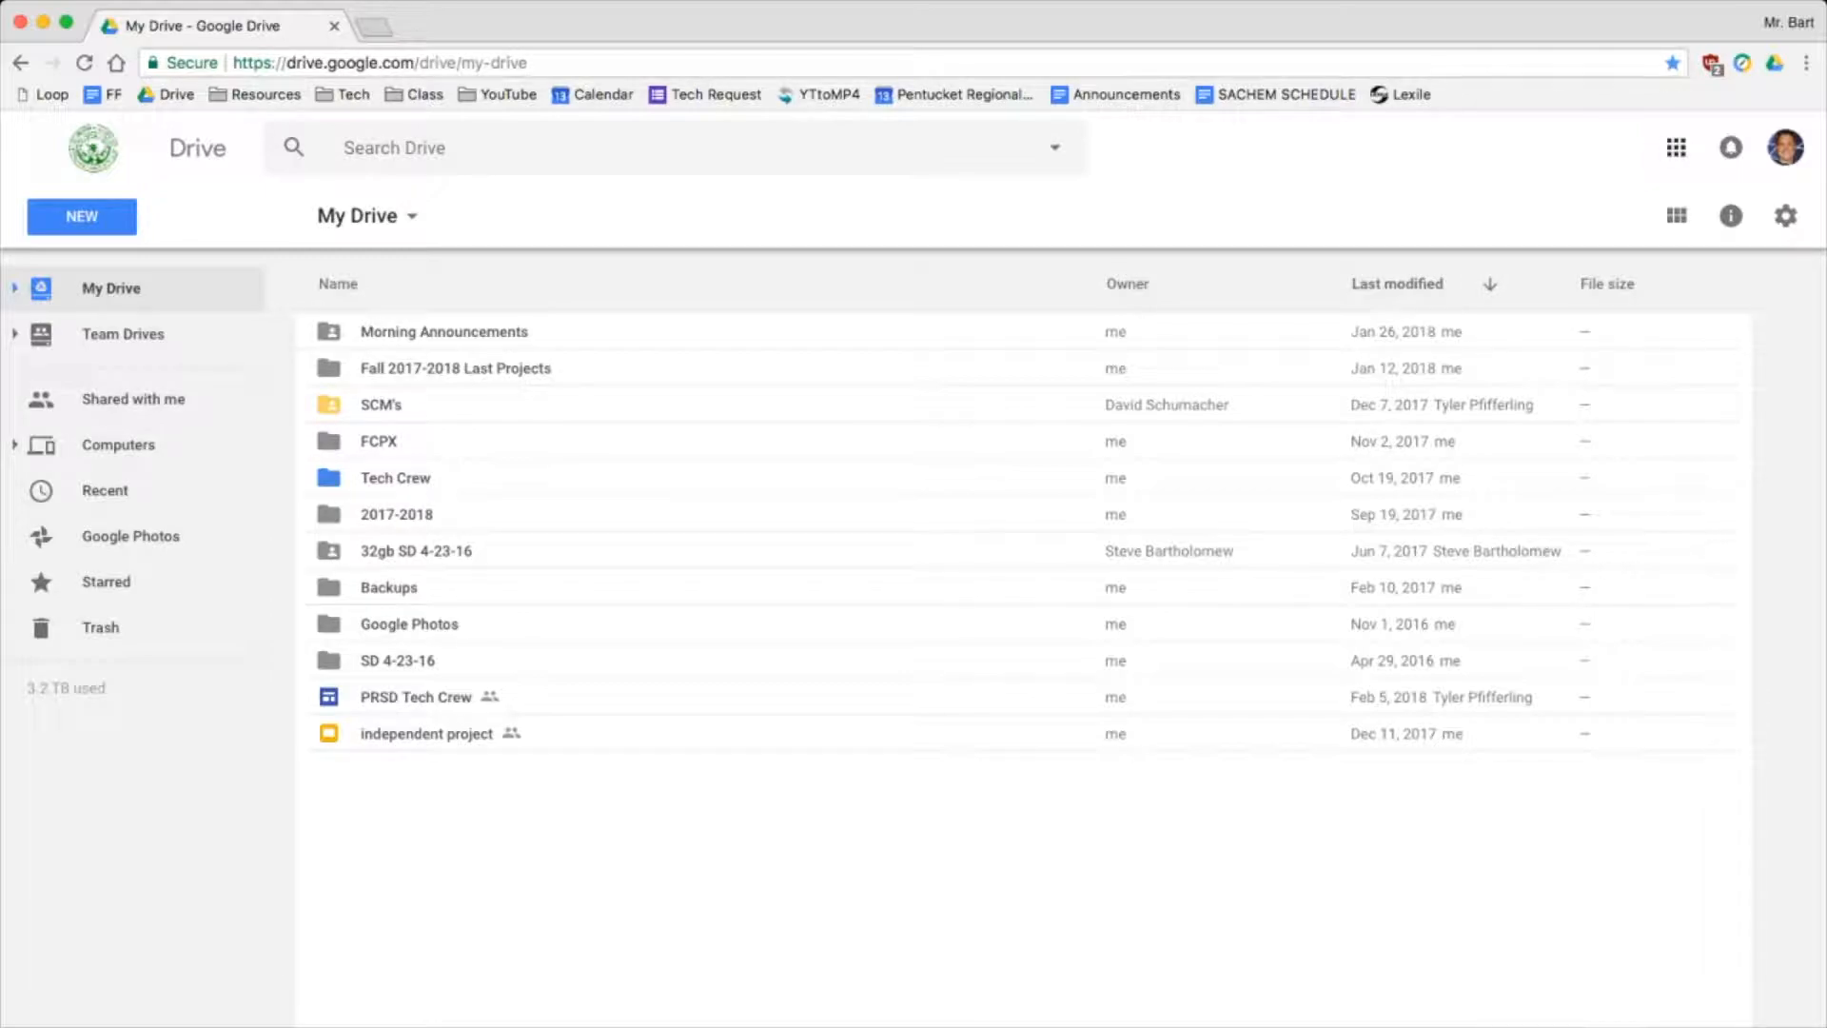
Create a new blank Google Docs document from Drive's New menu
{"action": "left_click", "coordinate": [1676, 147]}
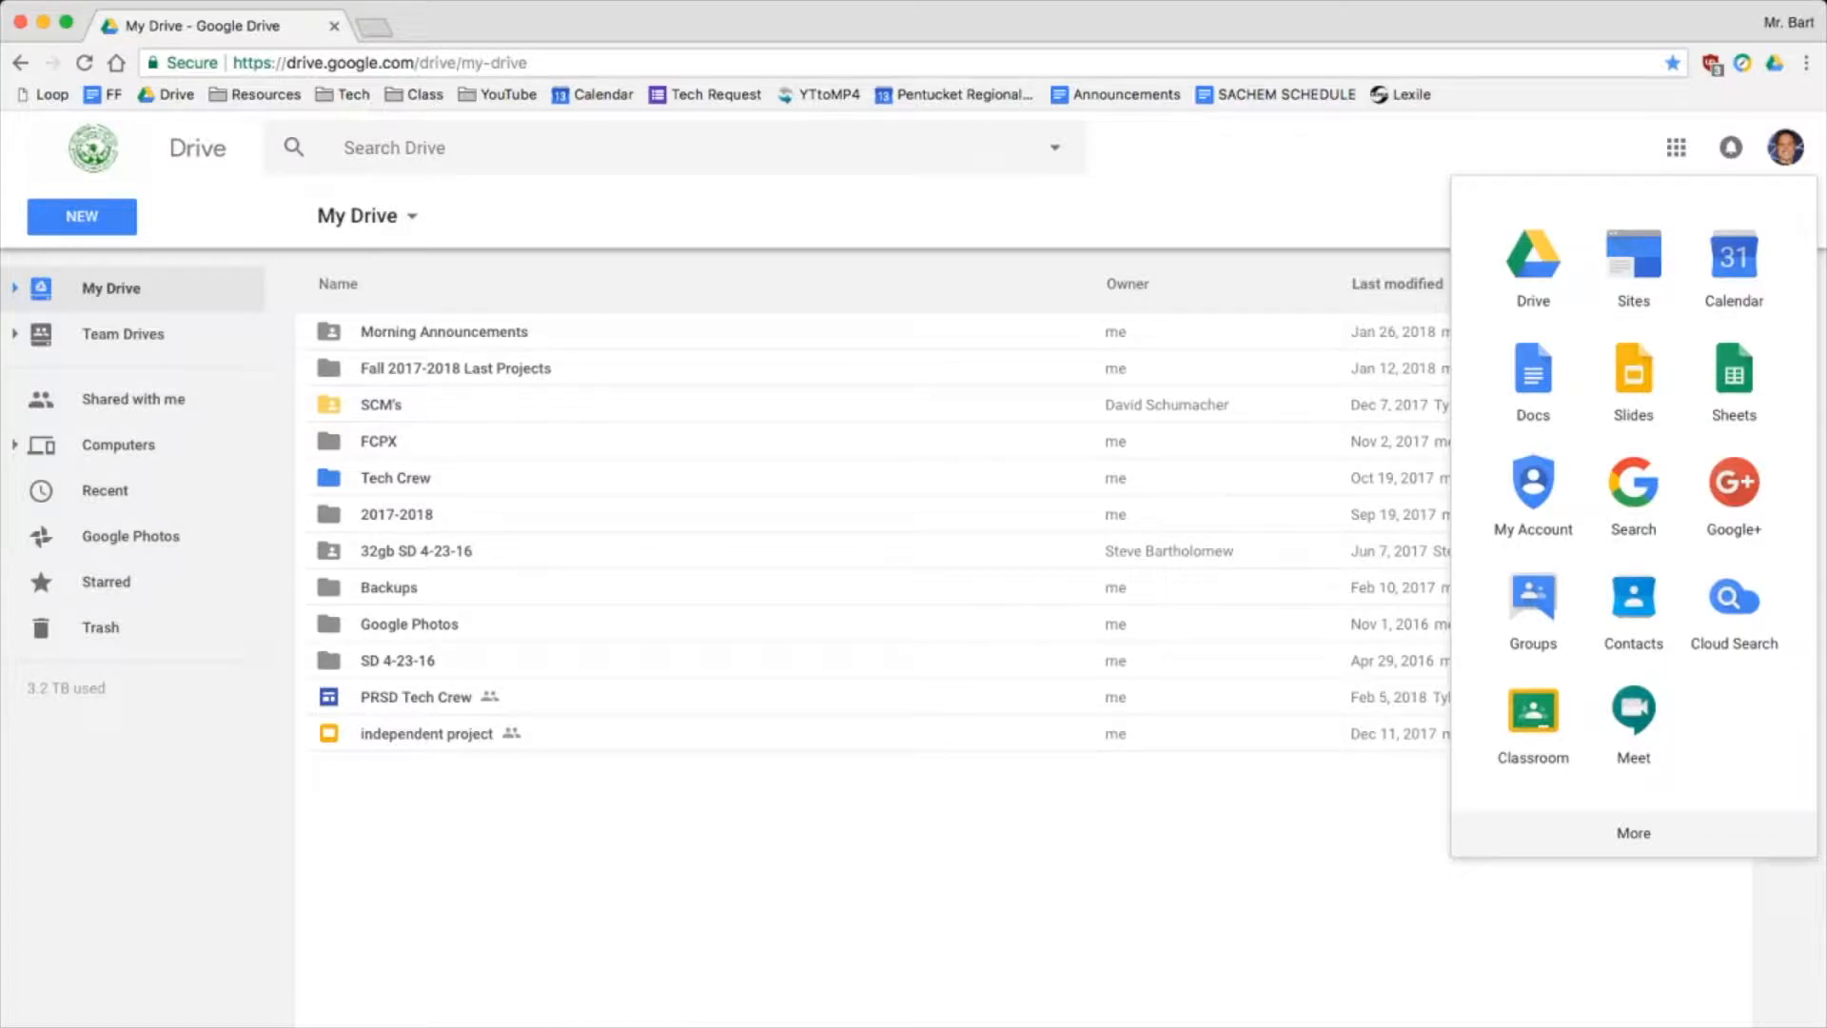
{"action": "key", "text": "Escape"}
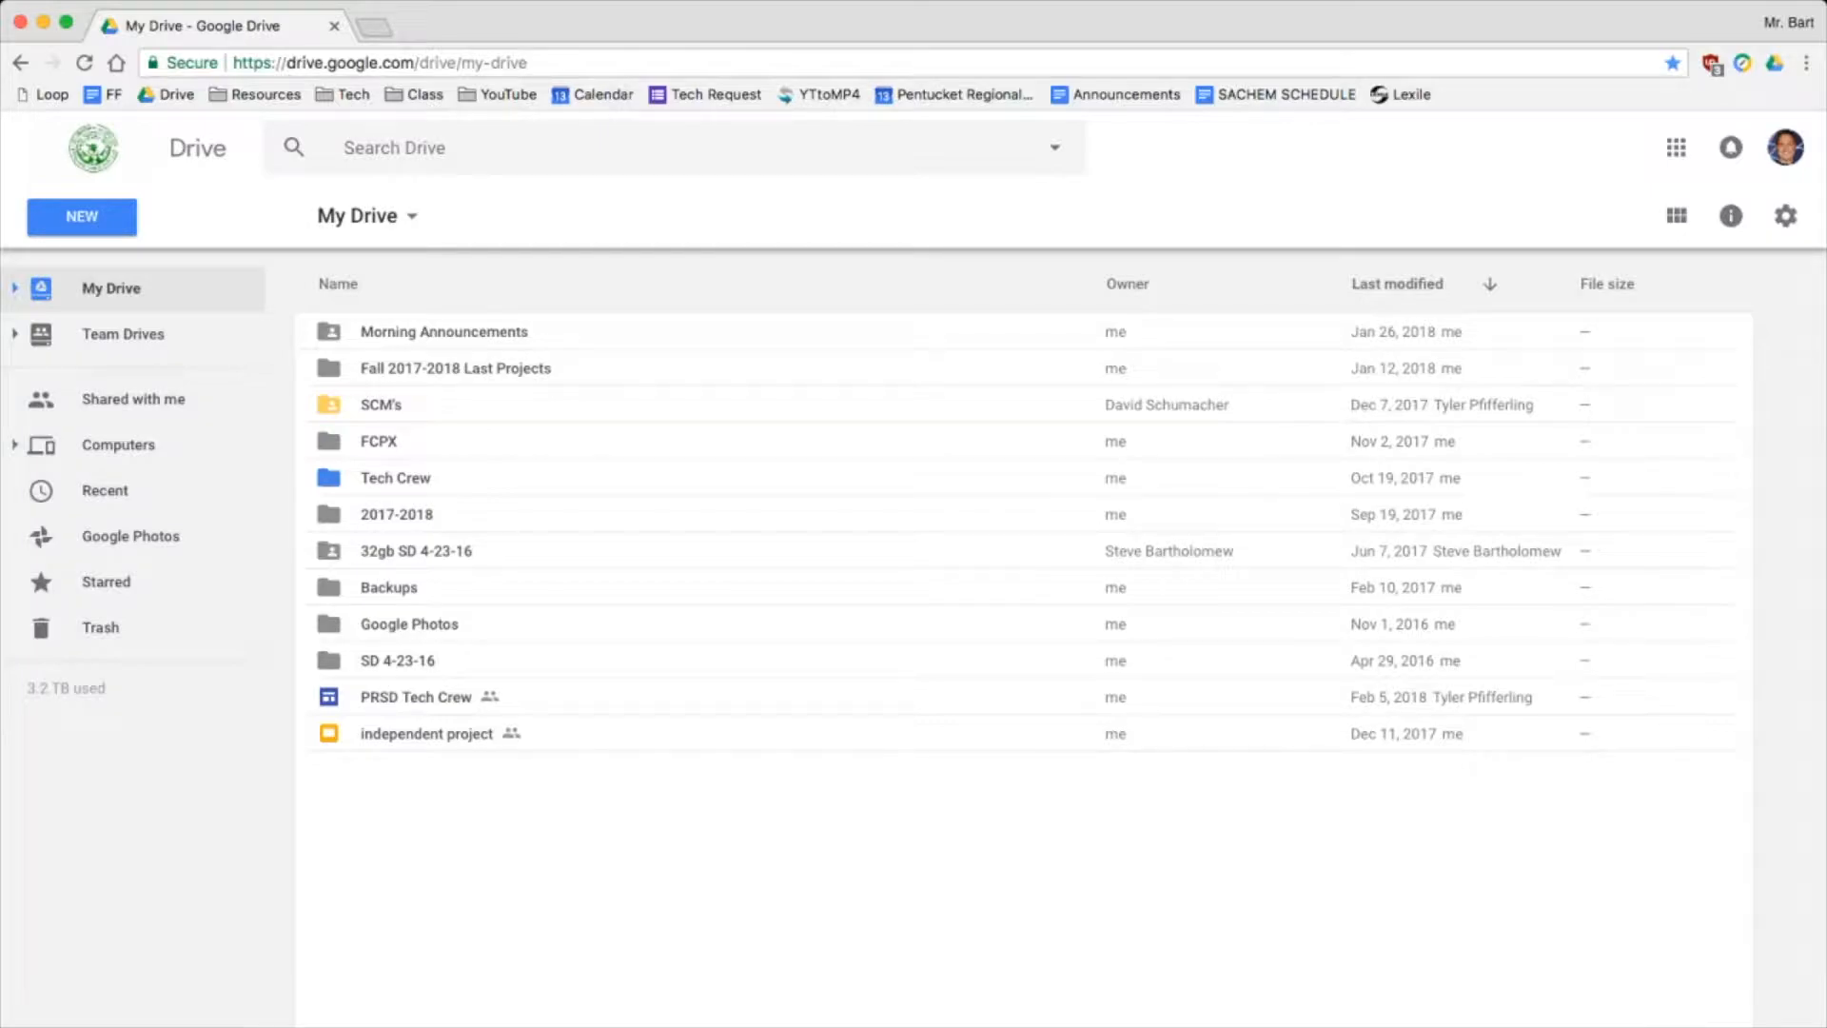
{"action": "left_click", "coordinate": [82, 216]}
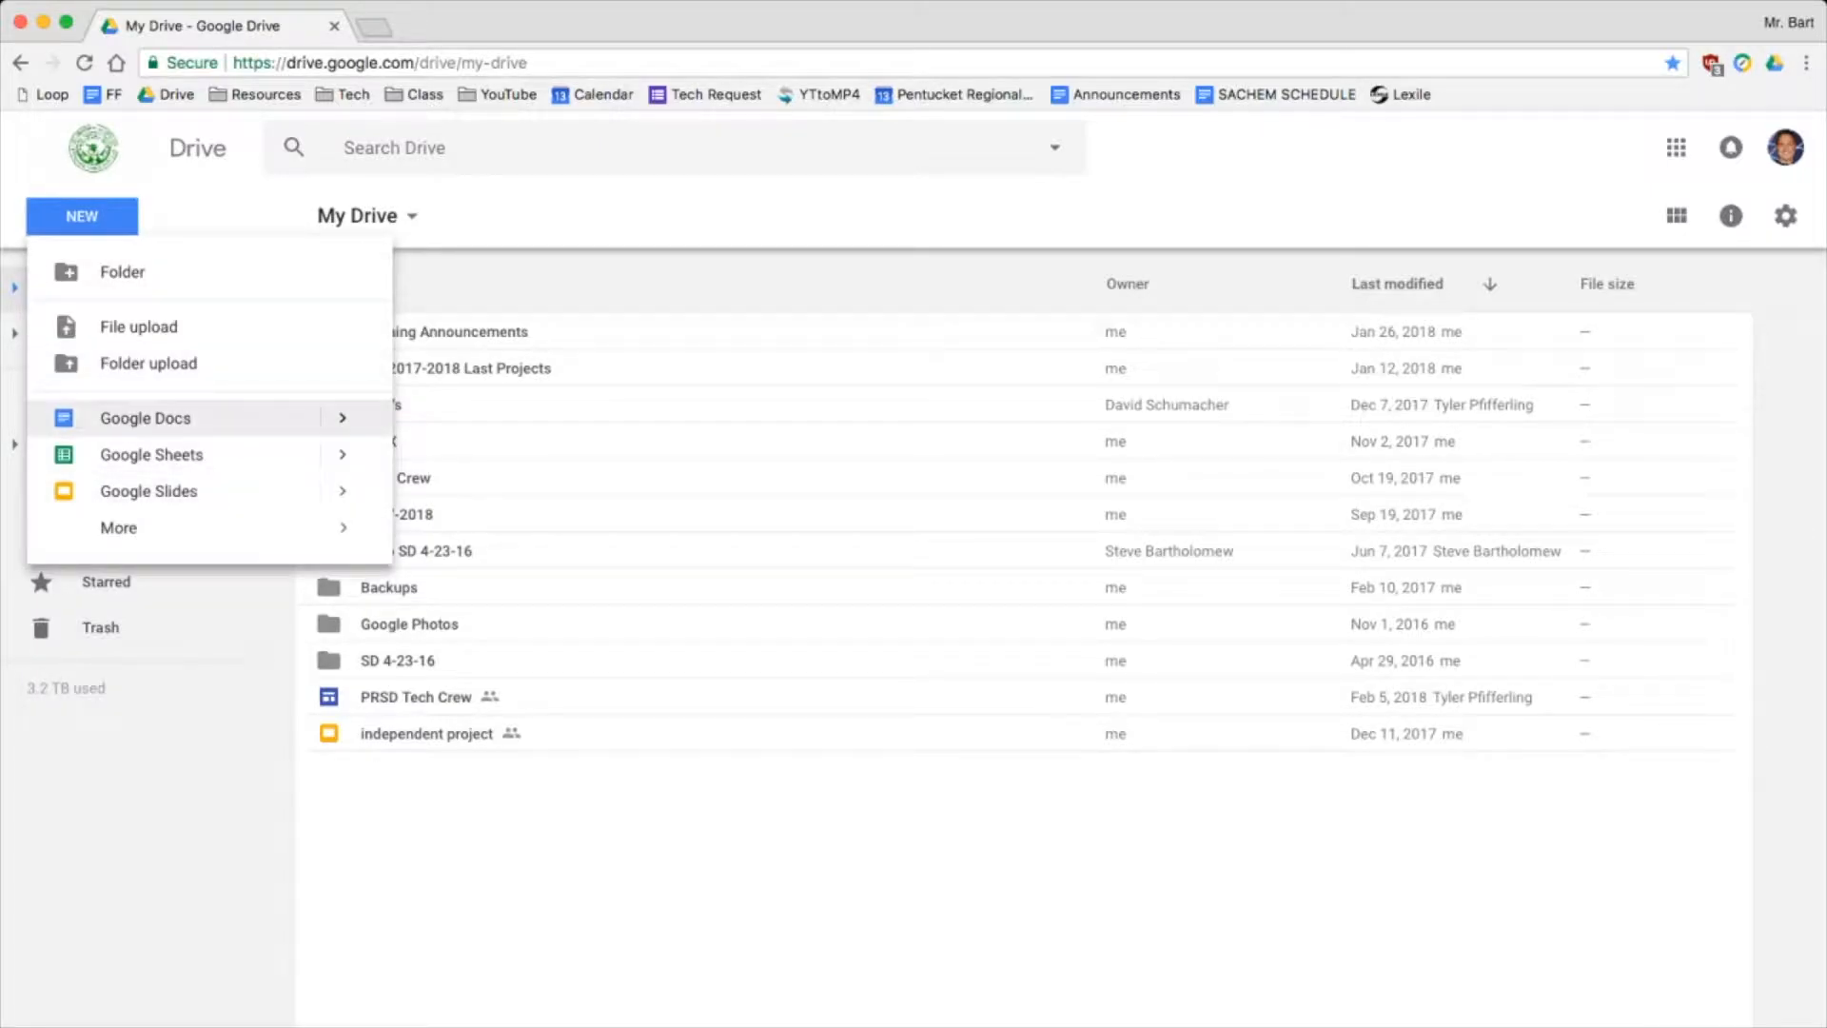
{"action": "mouse_move", "coordinate": [343, 418]}
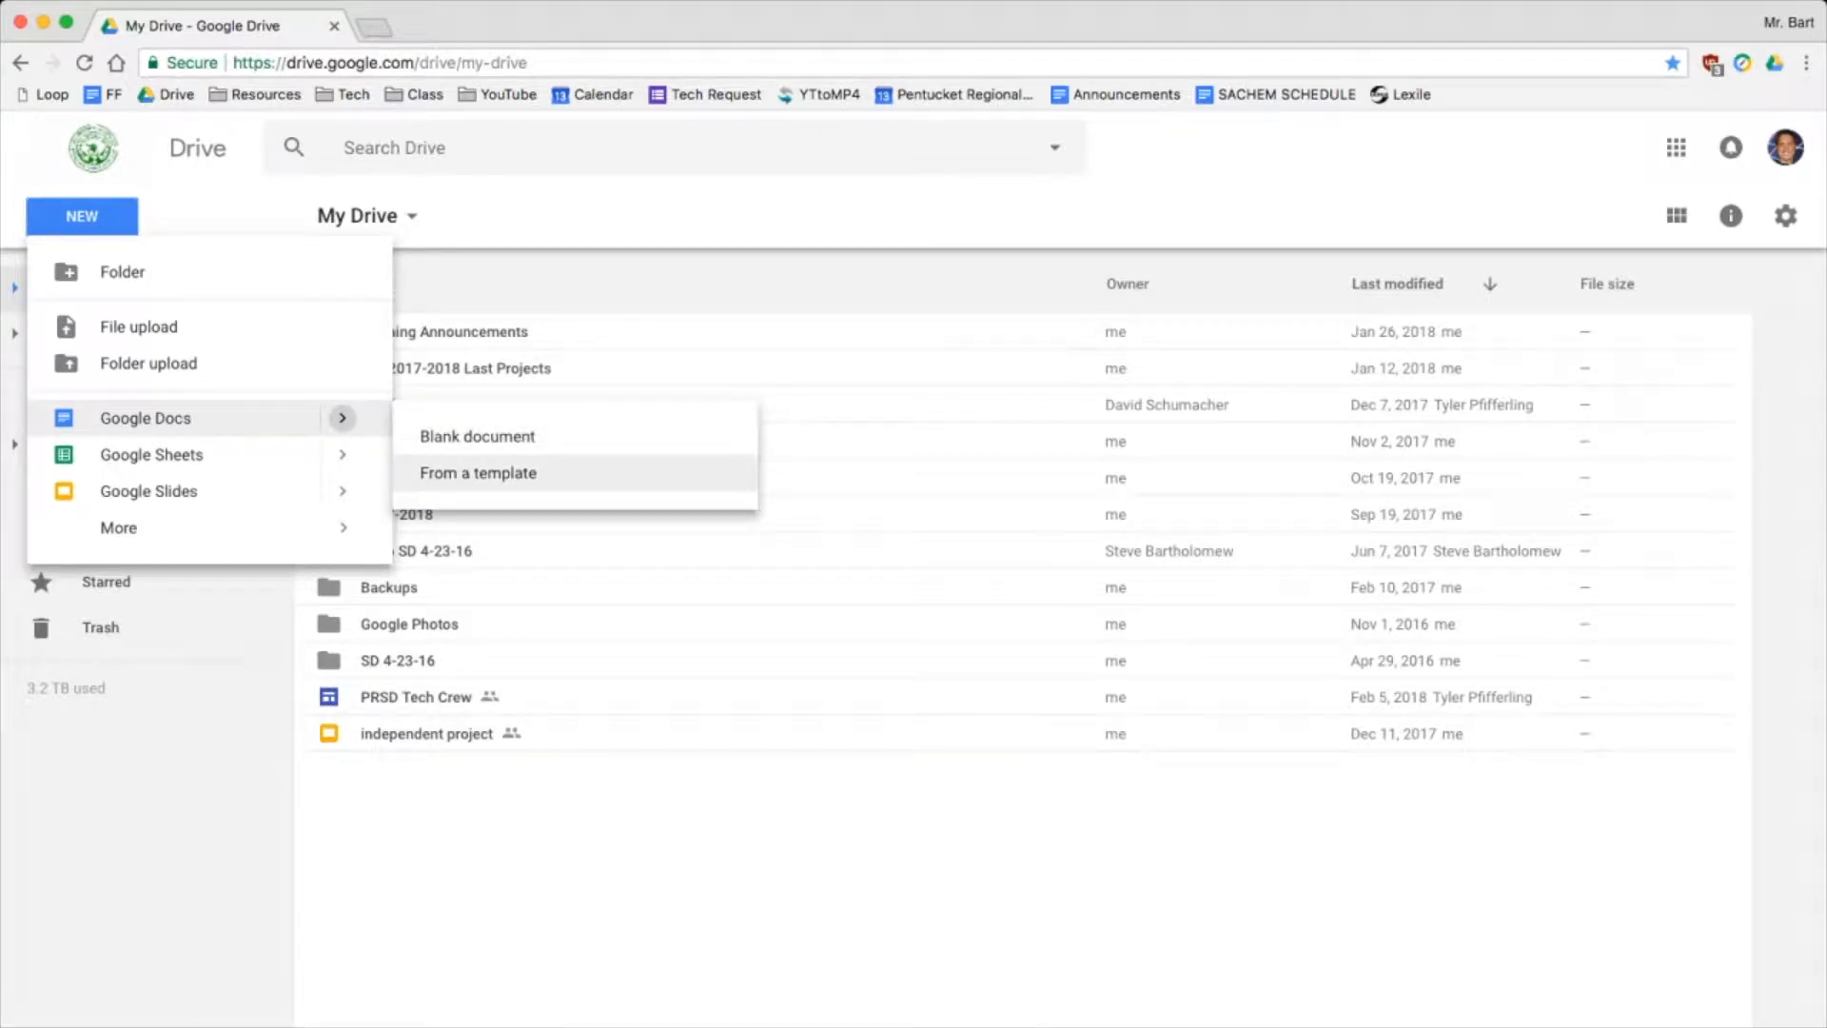
{"action": "left_click", "coordinate": [478, 436]}
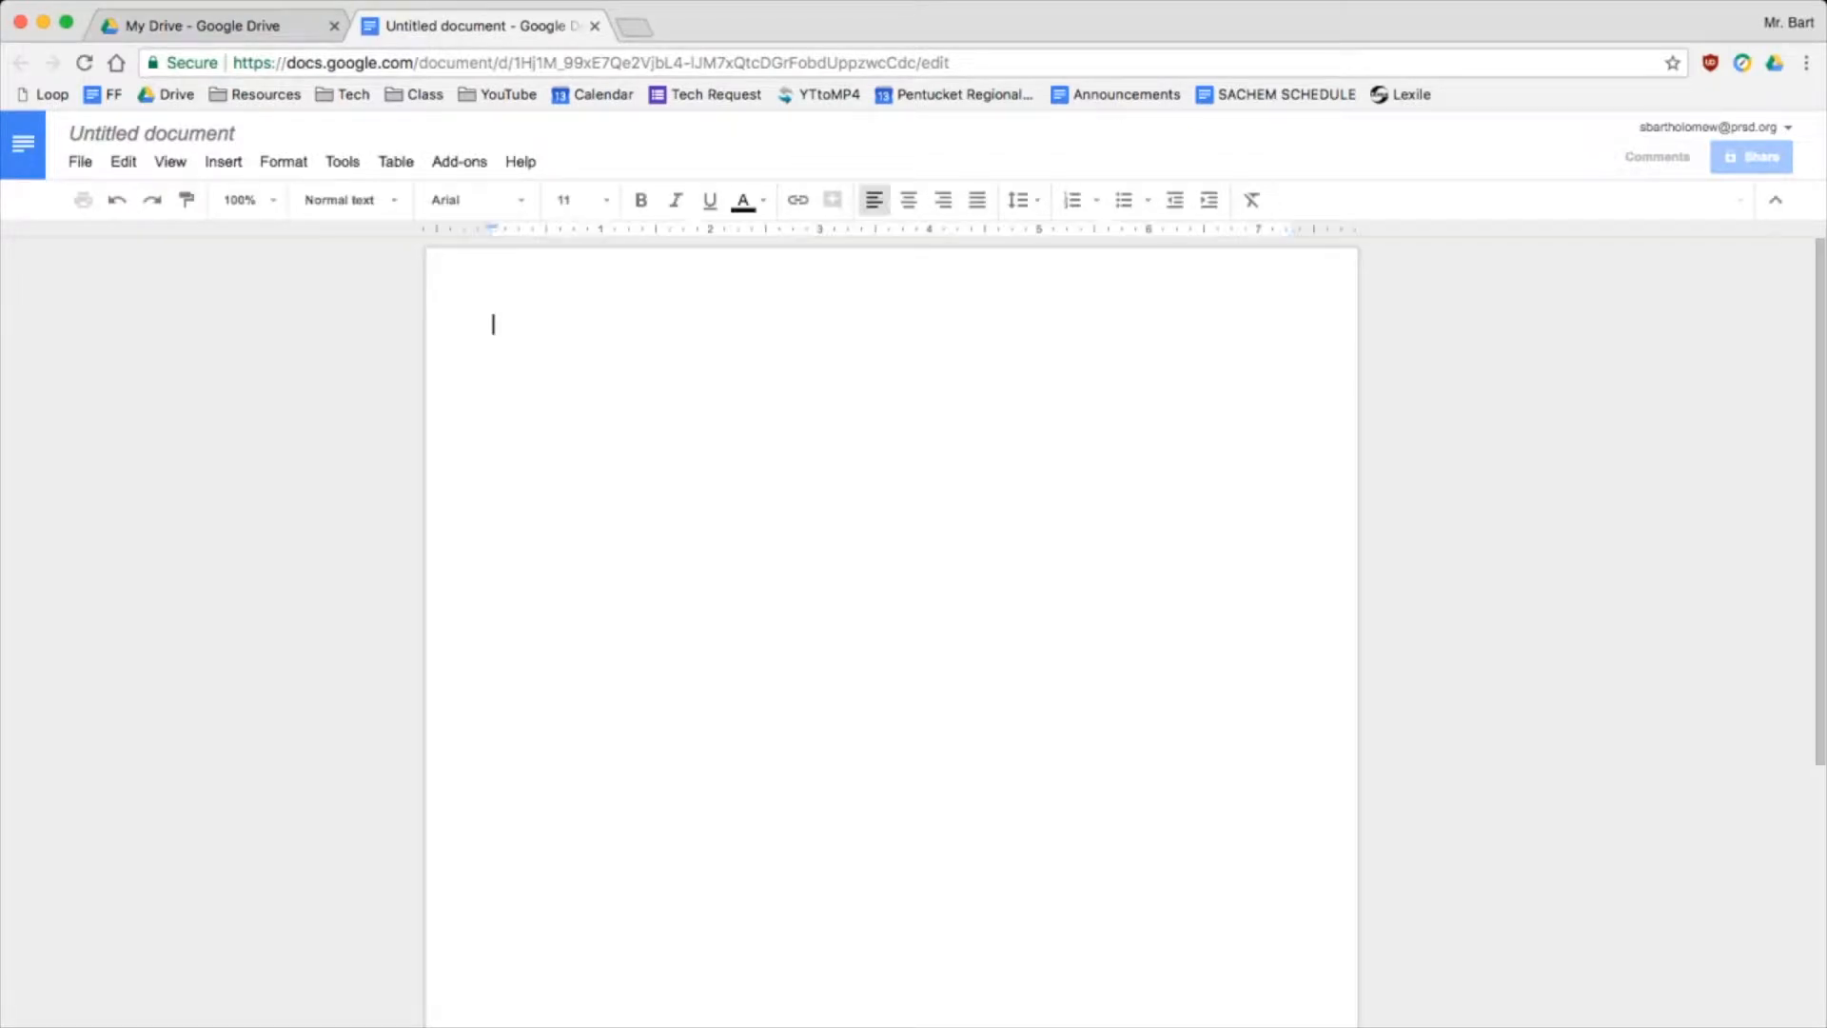
Rename the untitled document to 'Test Doc'
{"action": "left_click", "coordinate": [235, 133]}
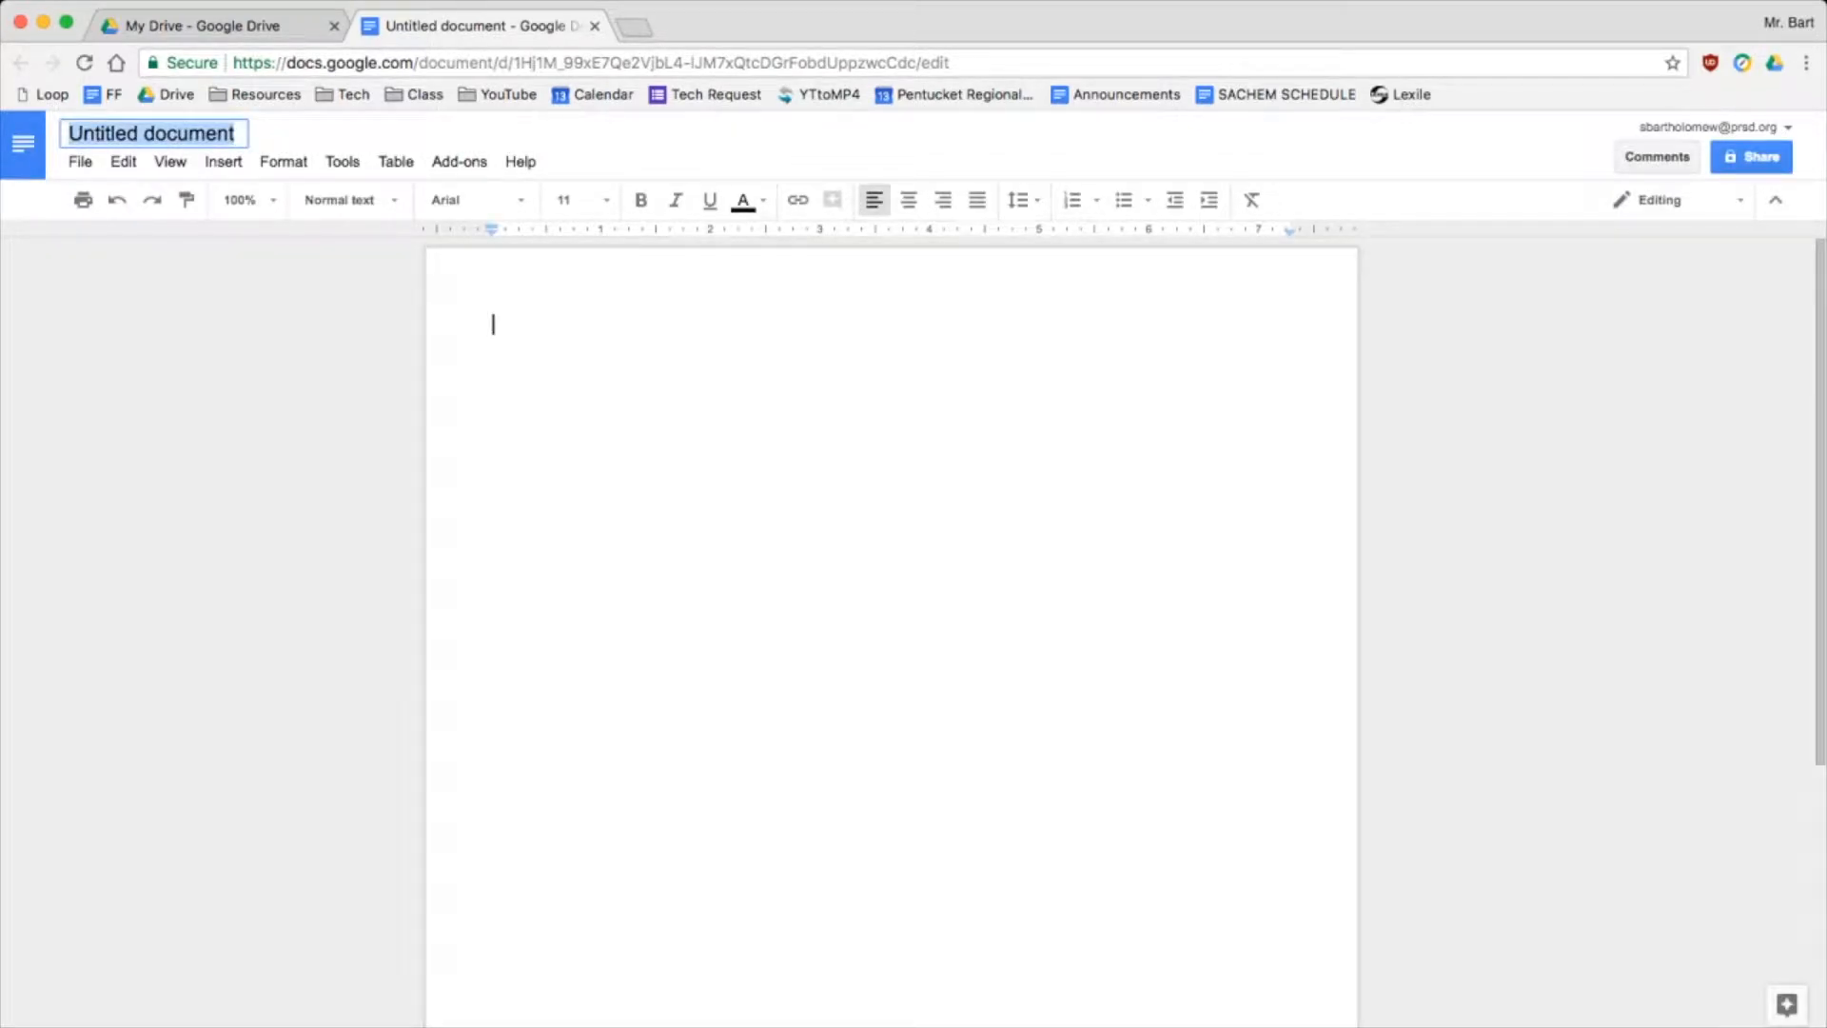
{"action": "type", "text": "Test DOc"}
{"action": "key", "text": "BackSpace"}
{"action": "key", "text": "BackSpace"}
{"action": "type", "text": "oc"}
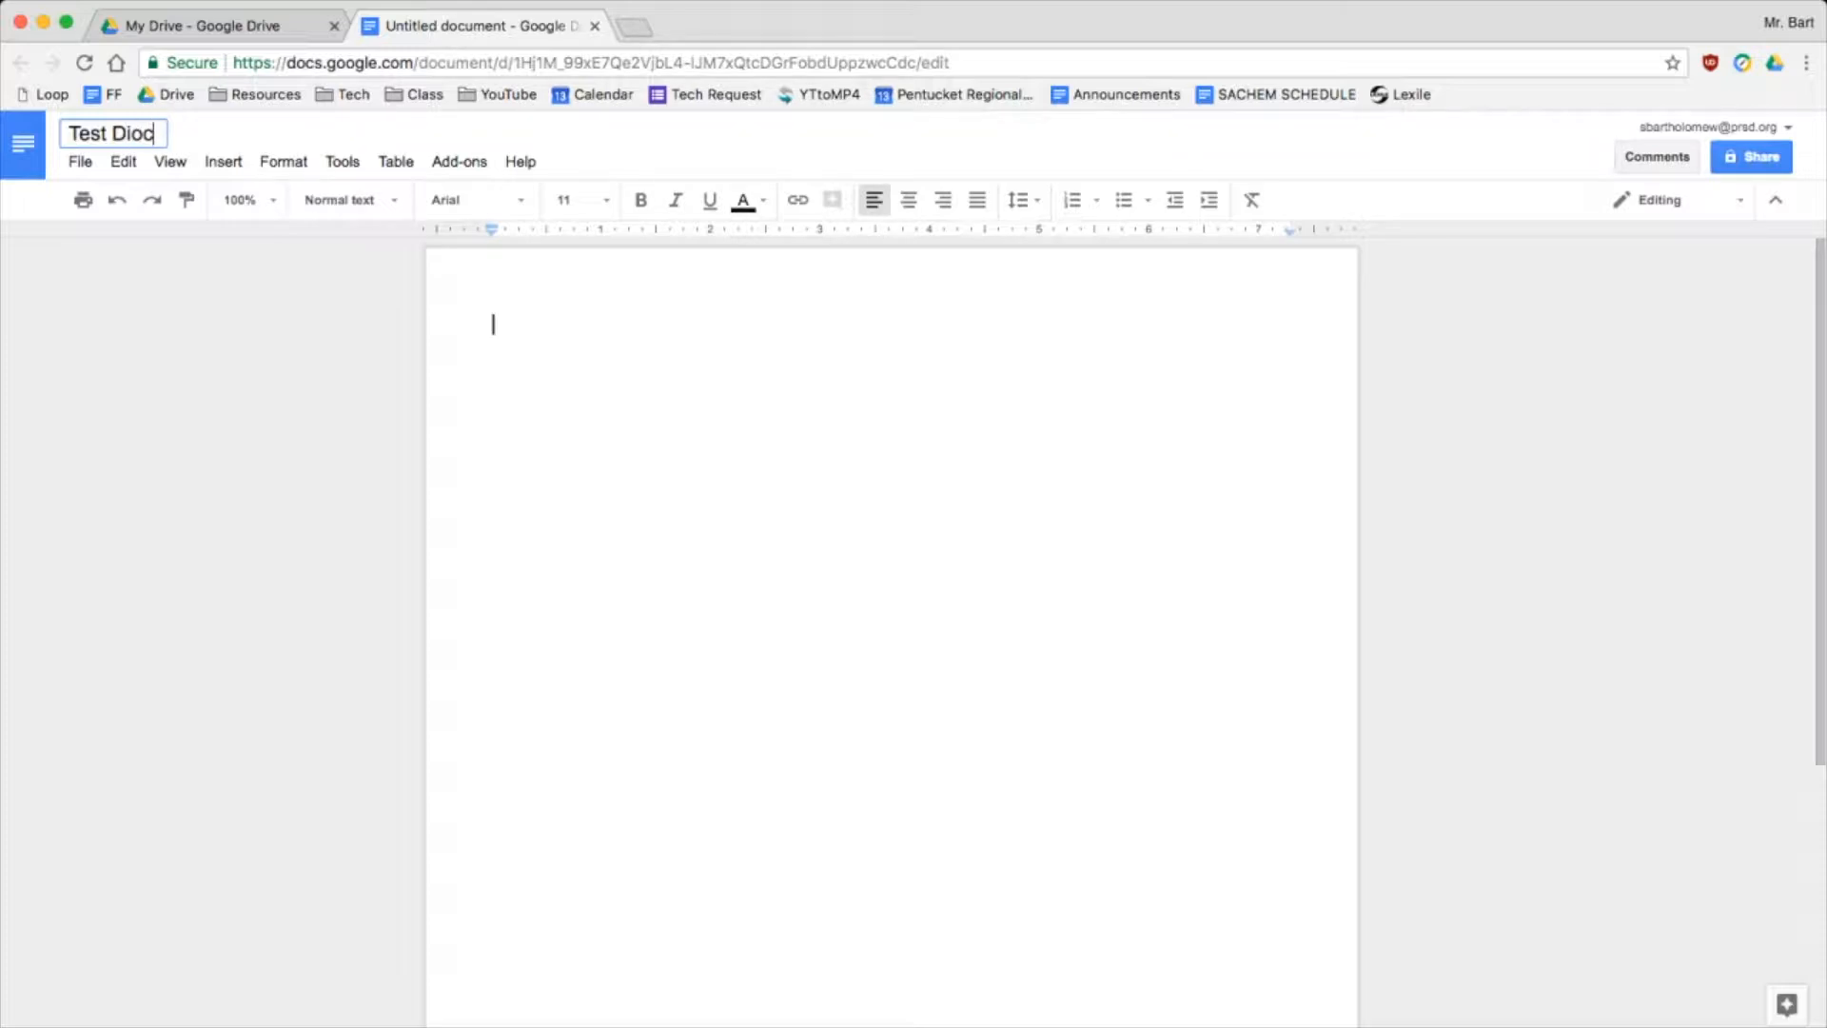
{"action": "key", "text": "Return"}
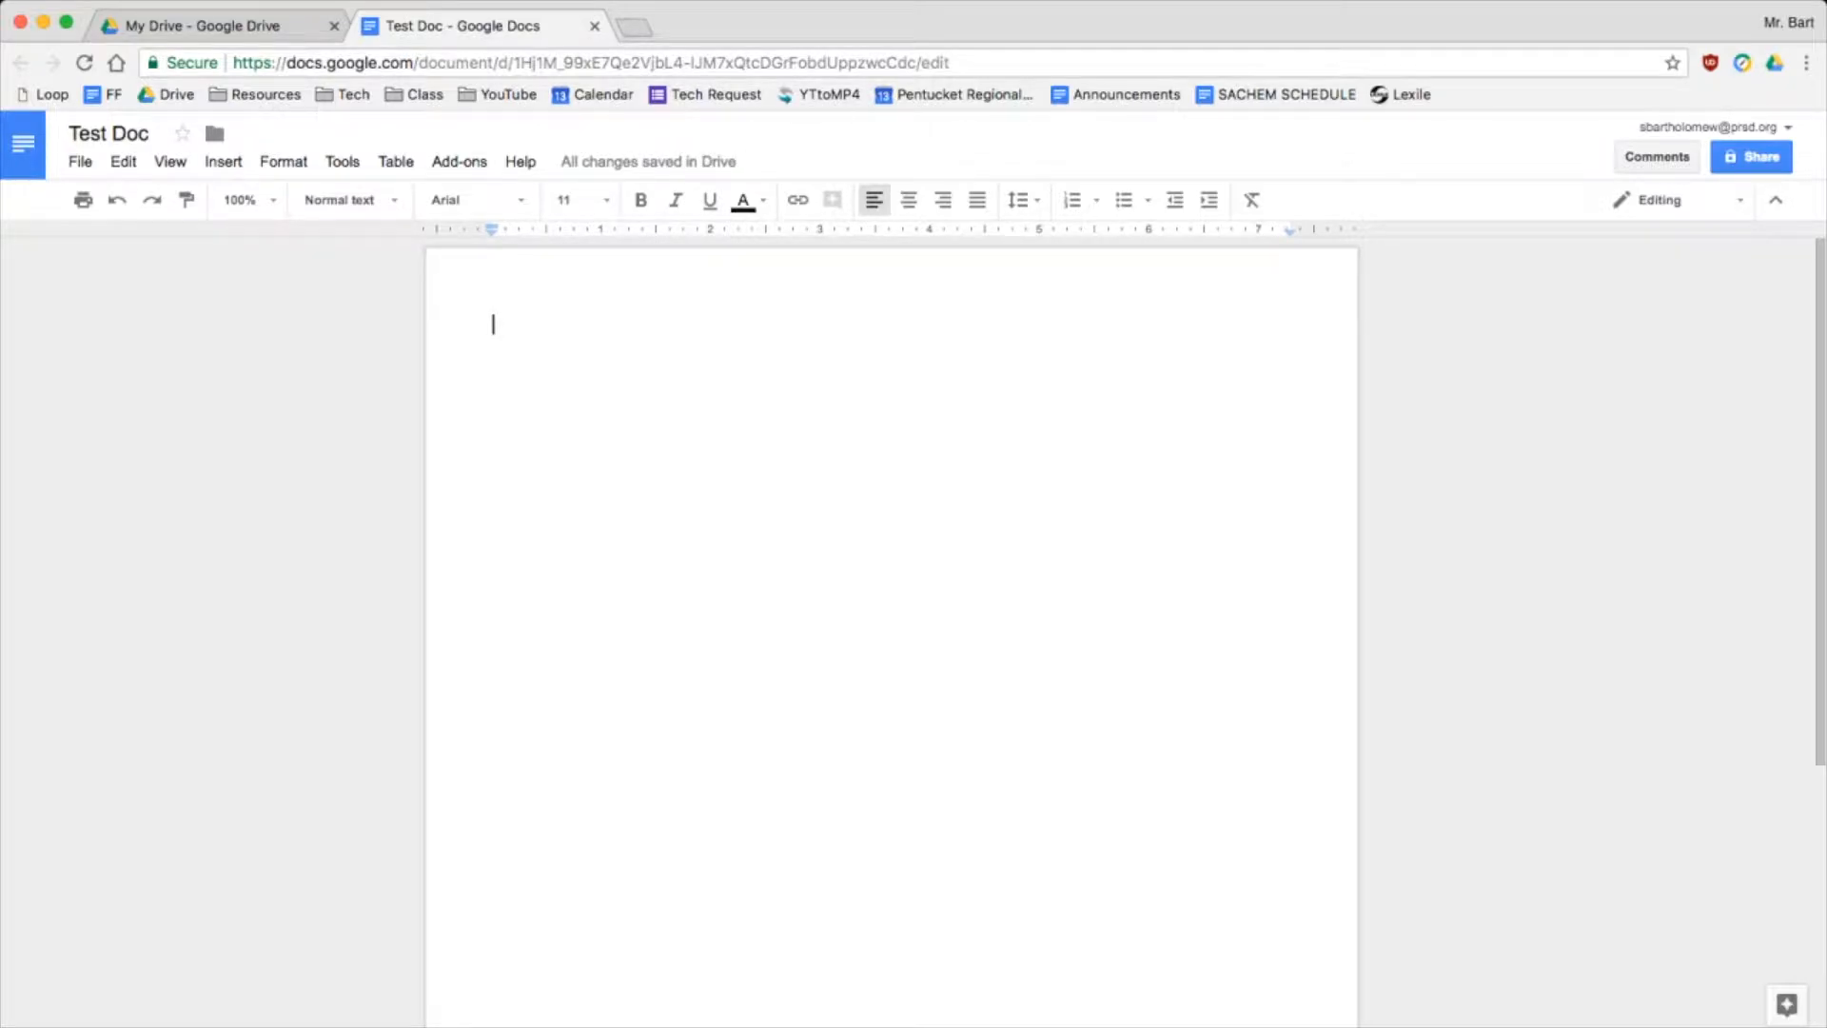
Write the heading 'Classroom Rules' followed by lines numbered 1., 2. and 3
{"action": "type", "text": "Classroom R"}
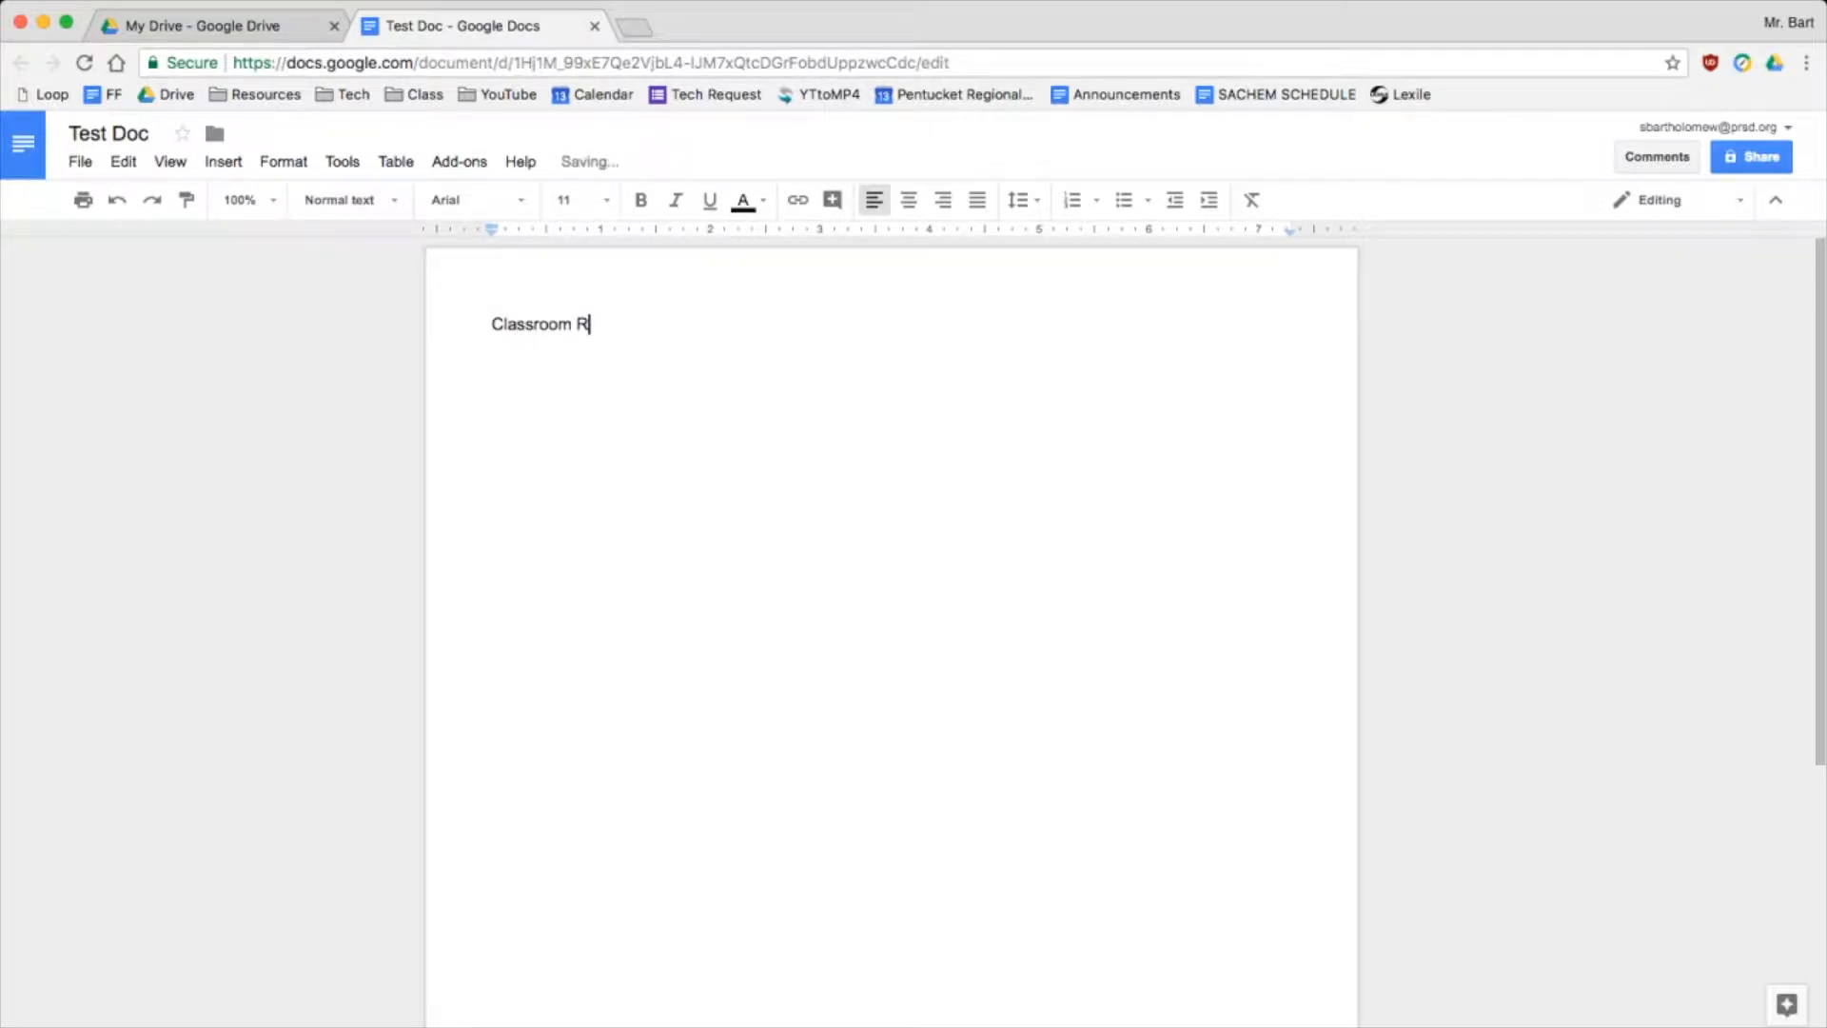
{"action": "type", "text": "ules"}
{"action": "key", "text": "Return"}
{"action": "key", "text": "Return"}
{"action": "type", "text": "1."}
{"action": "key", "text": "Return"}
{"action": "type", "text": "2."}
{"action": "key", "text": "Return"}
{"action": "type", "text": "3."}
{"action": "key", "text": "Return"}
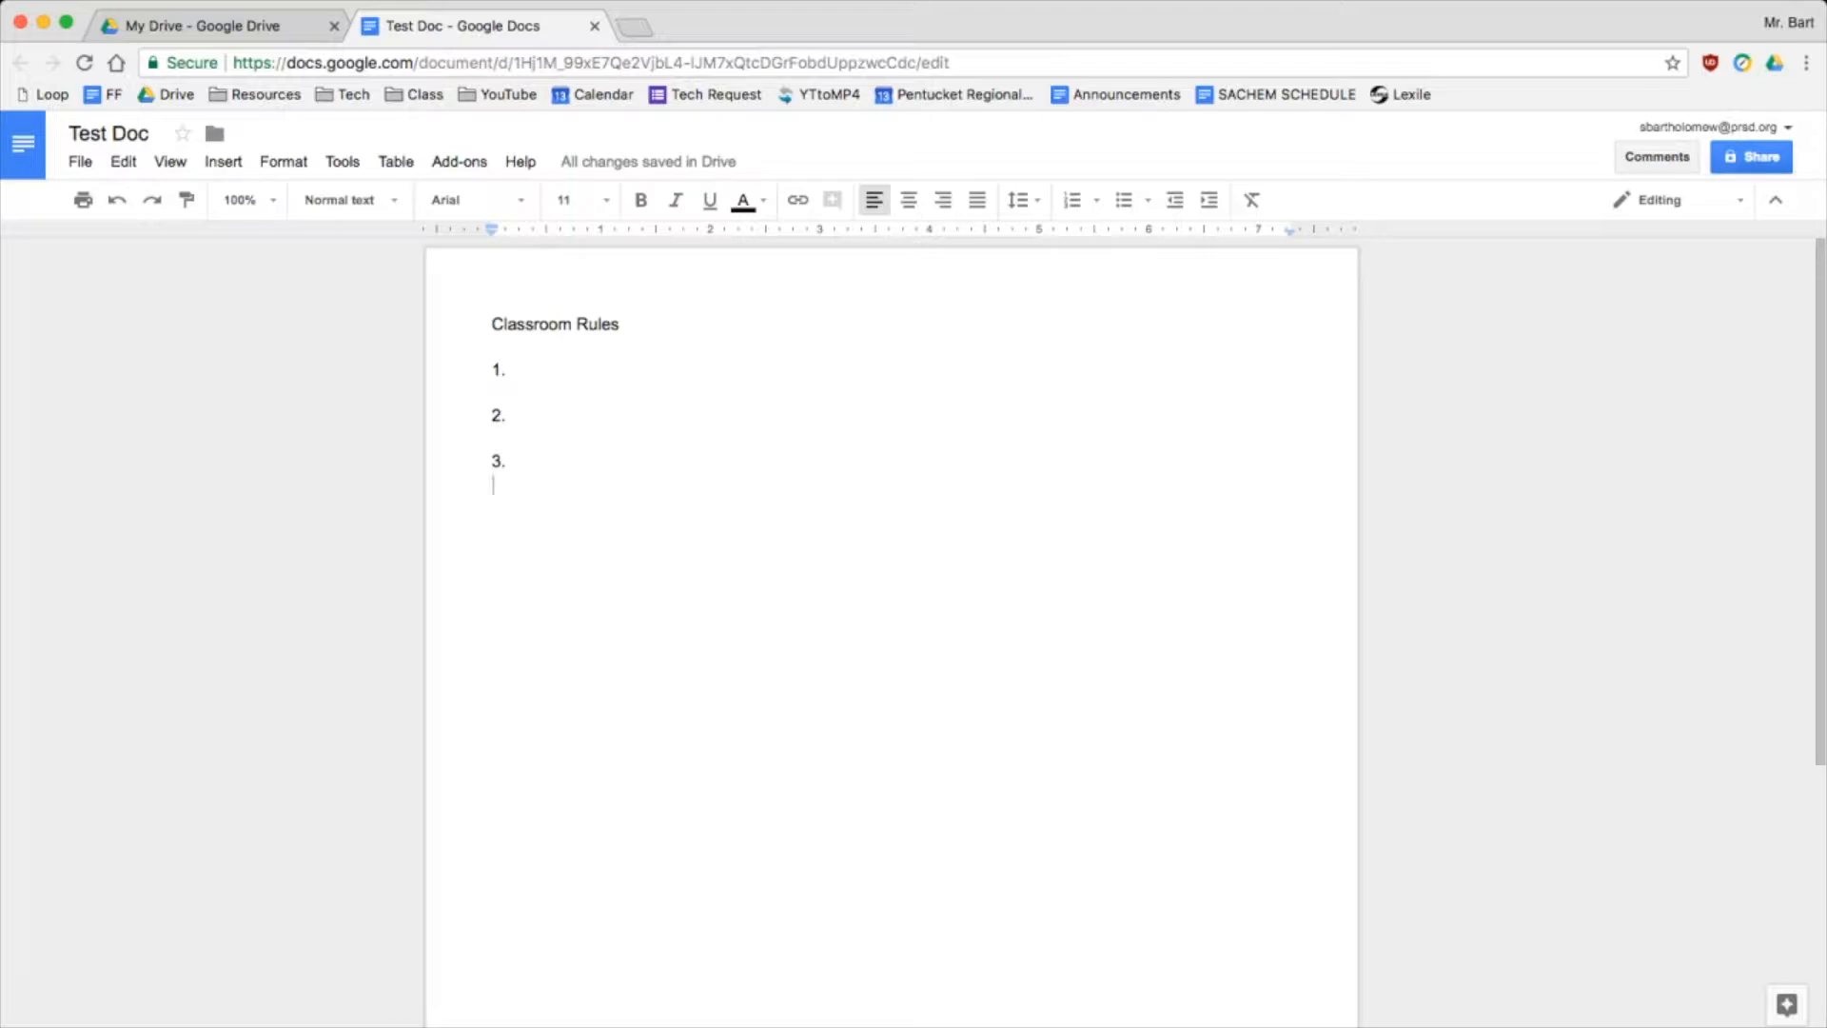
Open Test Doc's advanced sharing settings and its link-sharing choices
{"action": "left_click", "coordinate": [1751, 157]}
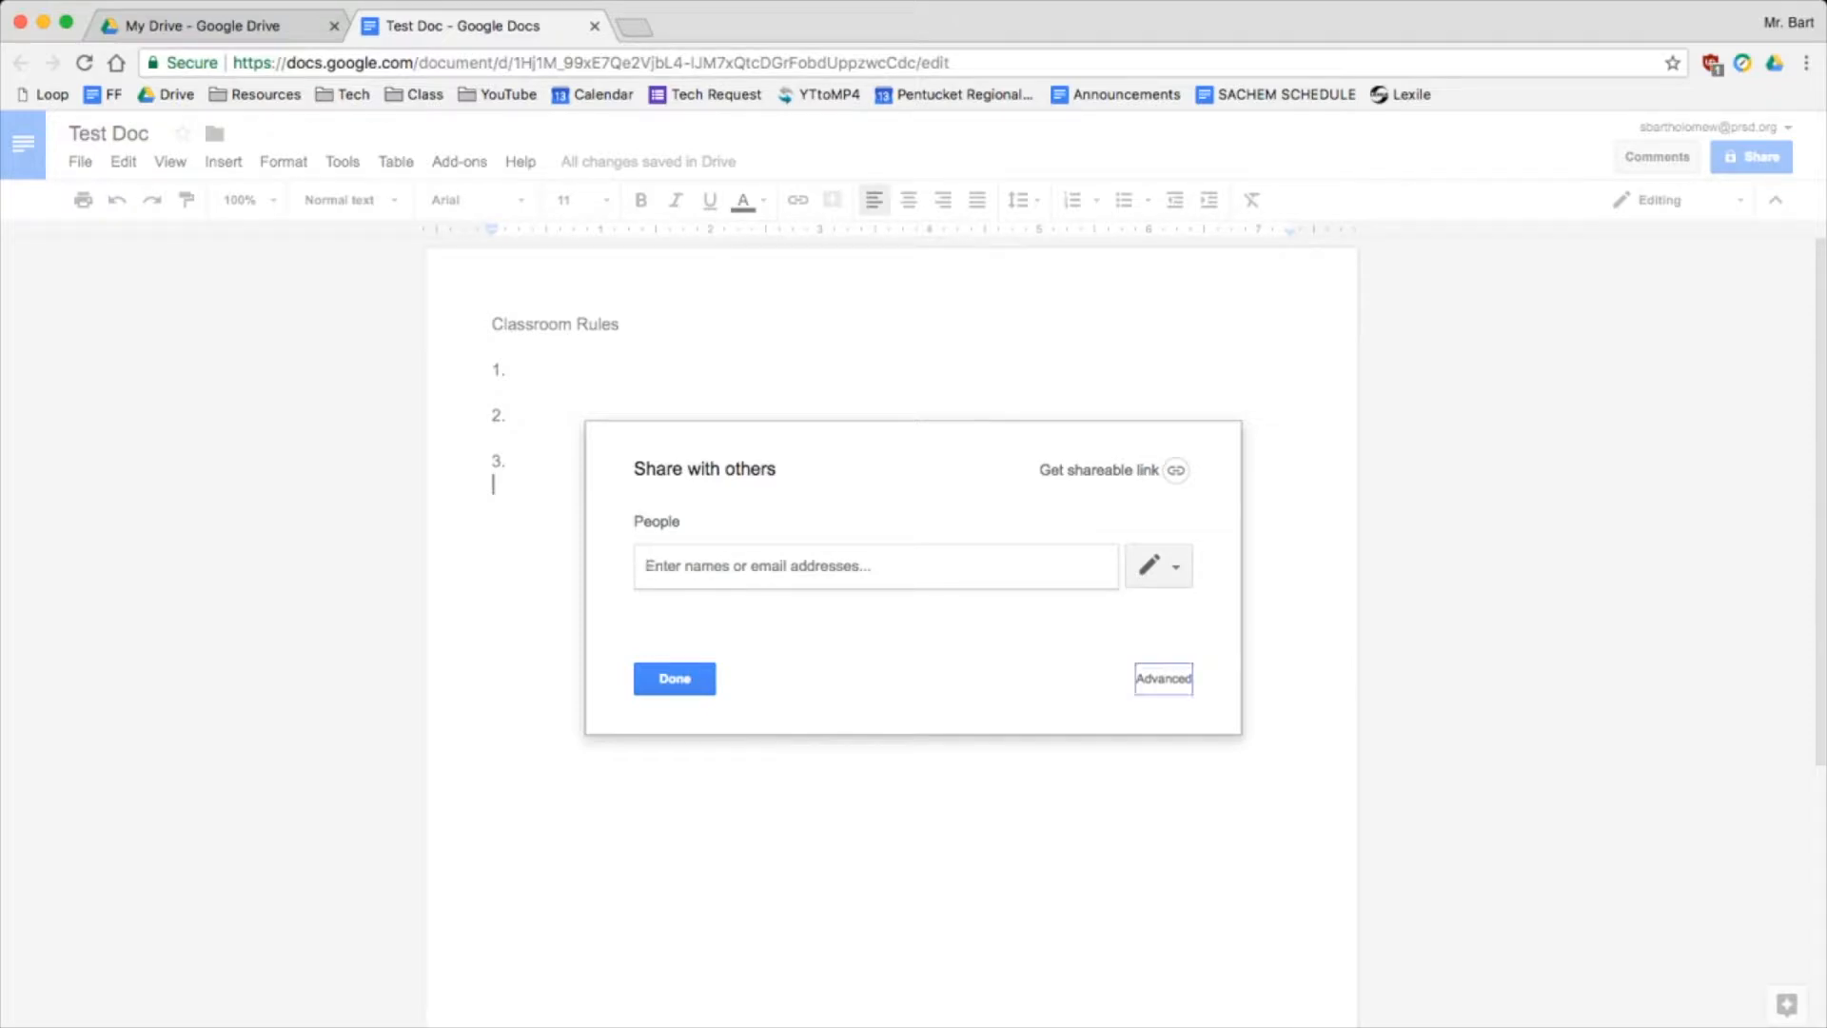
{"action": "left_click", "coordinate": [1163, 678]}
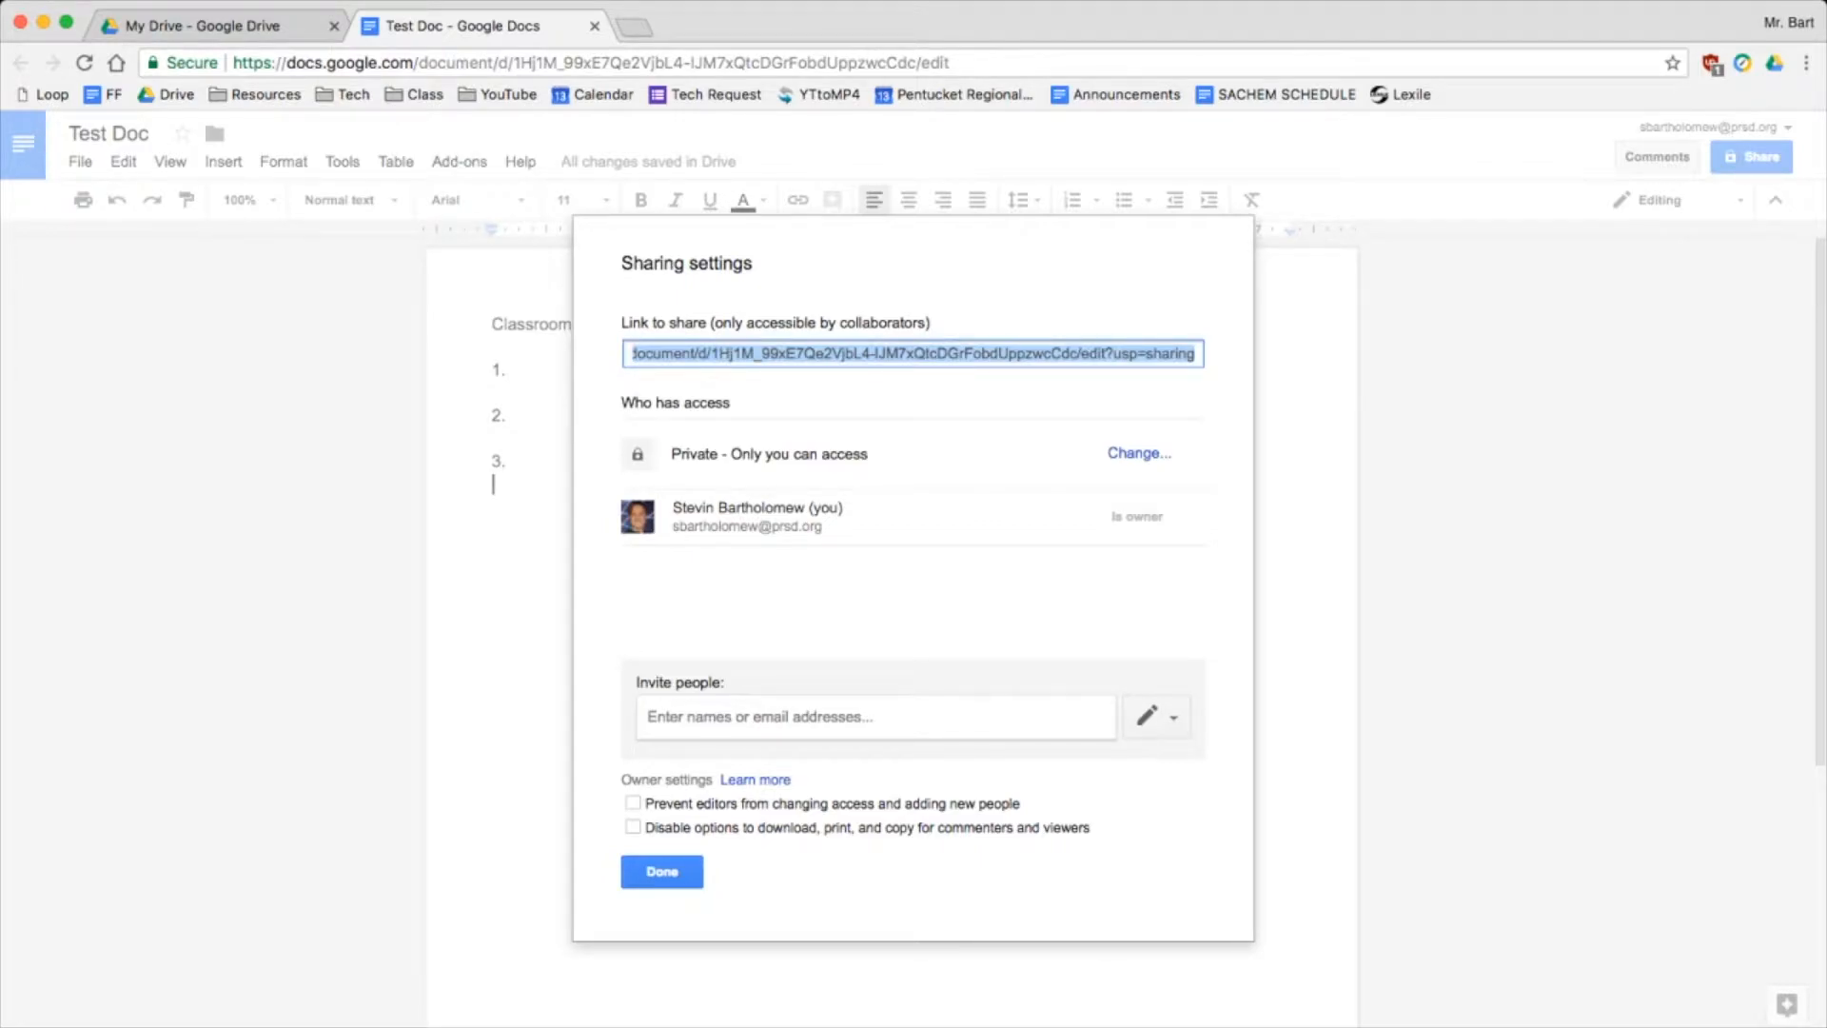
{"action": "left_click", "coordinate": [1139, 454]}
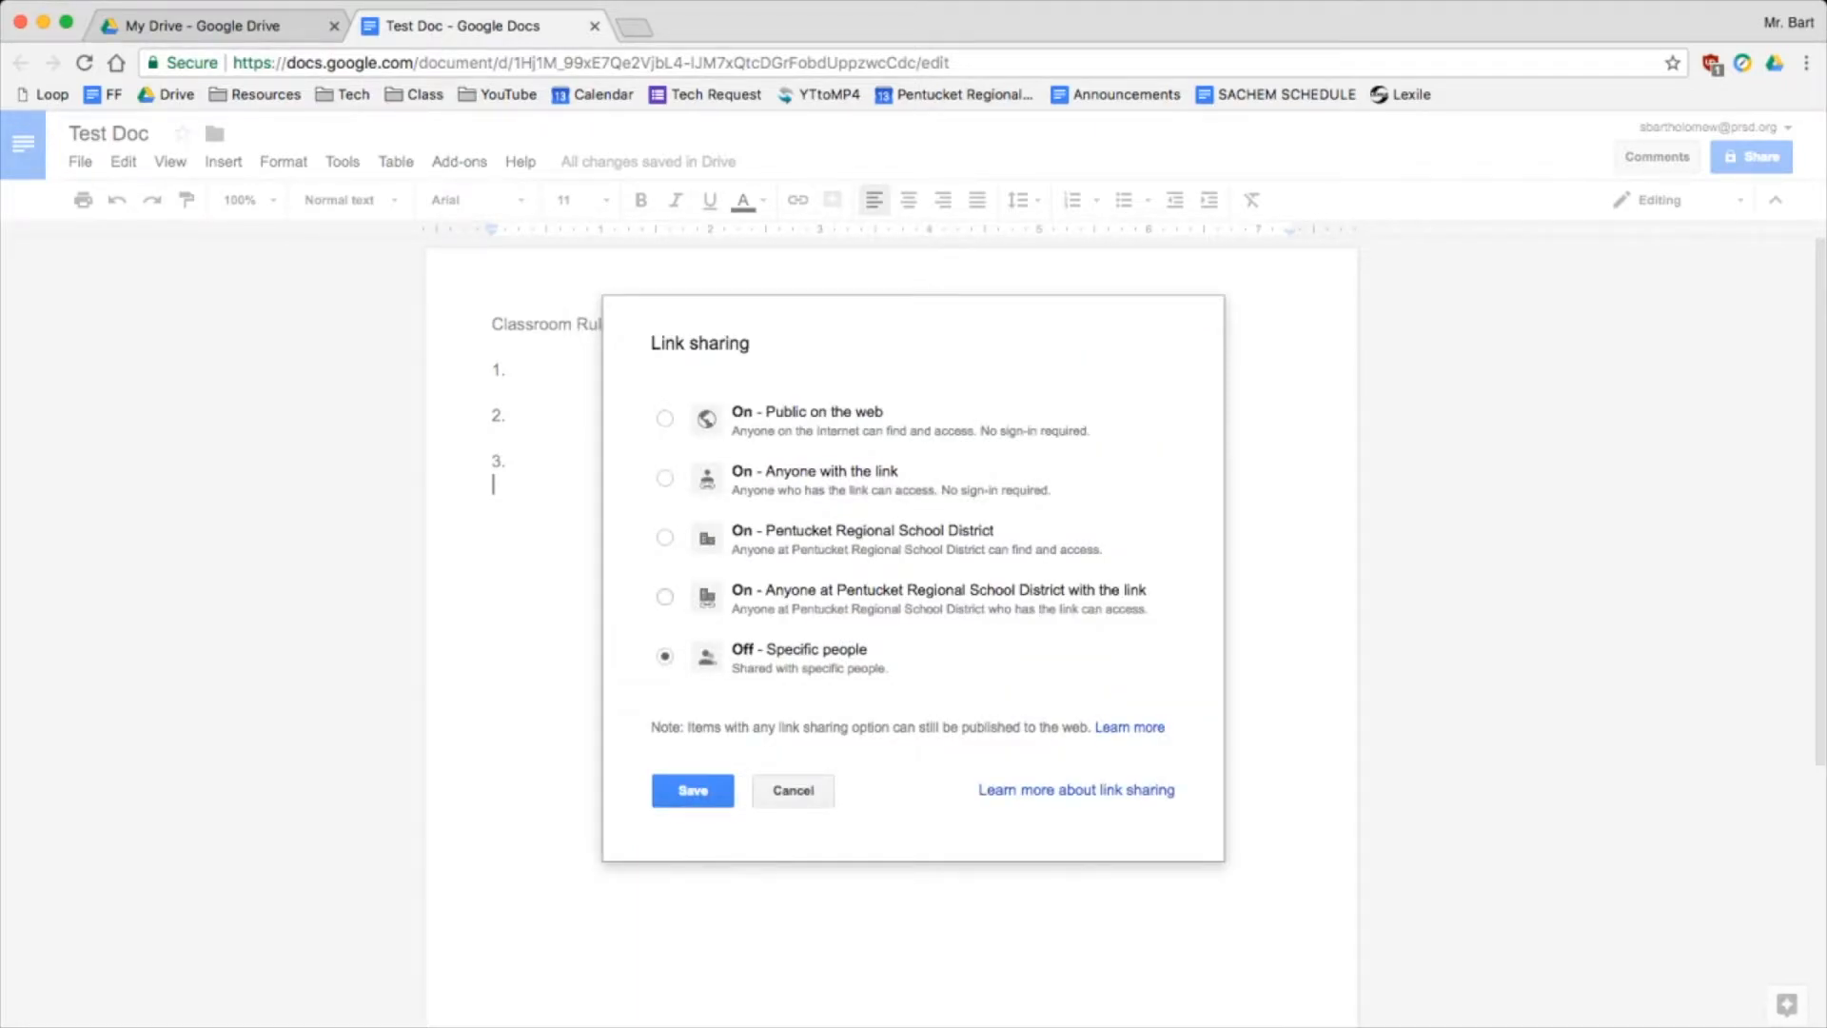
Switch link sharing to anyone at Pentucket Regional School District with the link
{"action": "left_click", "coordinate": [665, 597]}
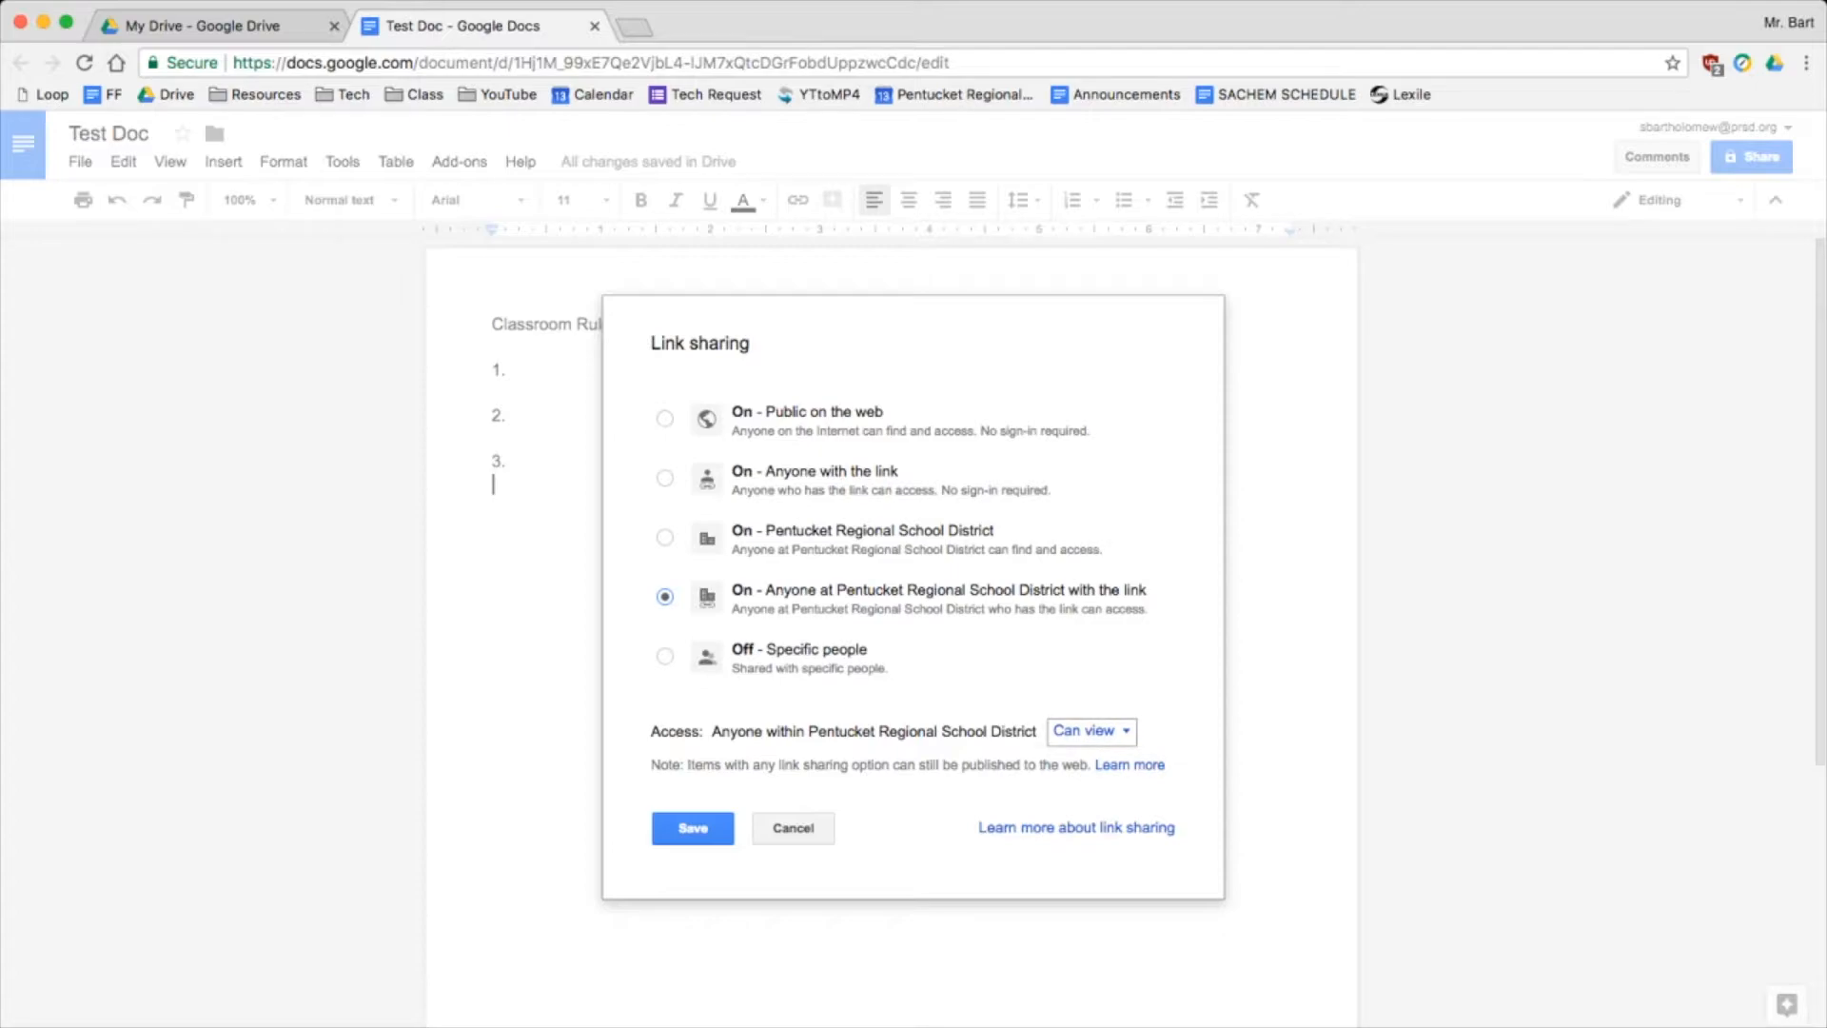
{"action": "left_click", "coordinate": [1091, 731]}
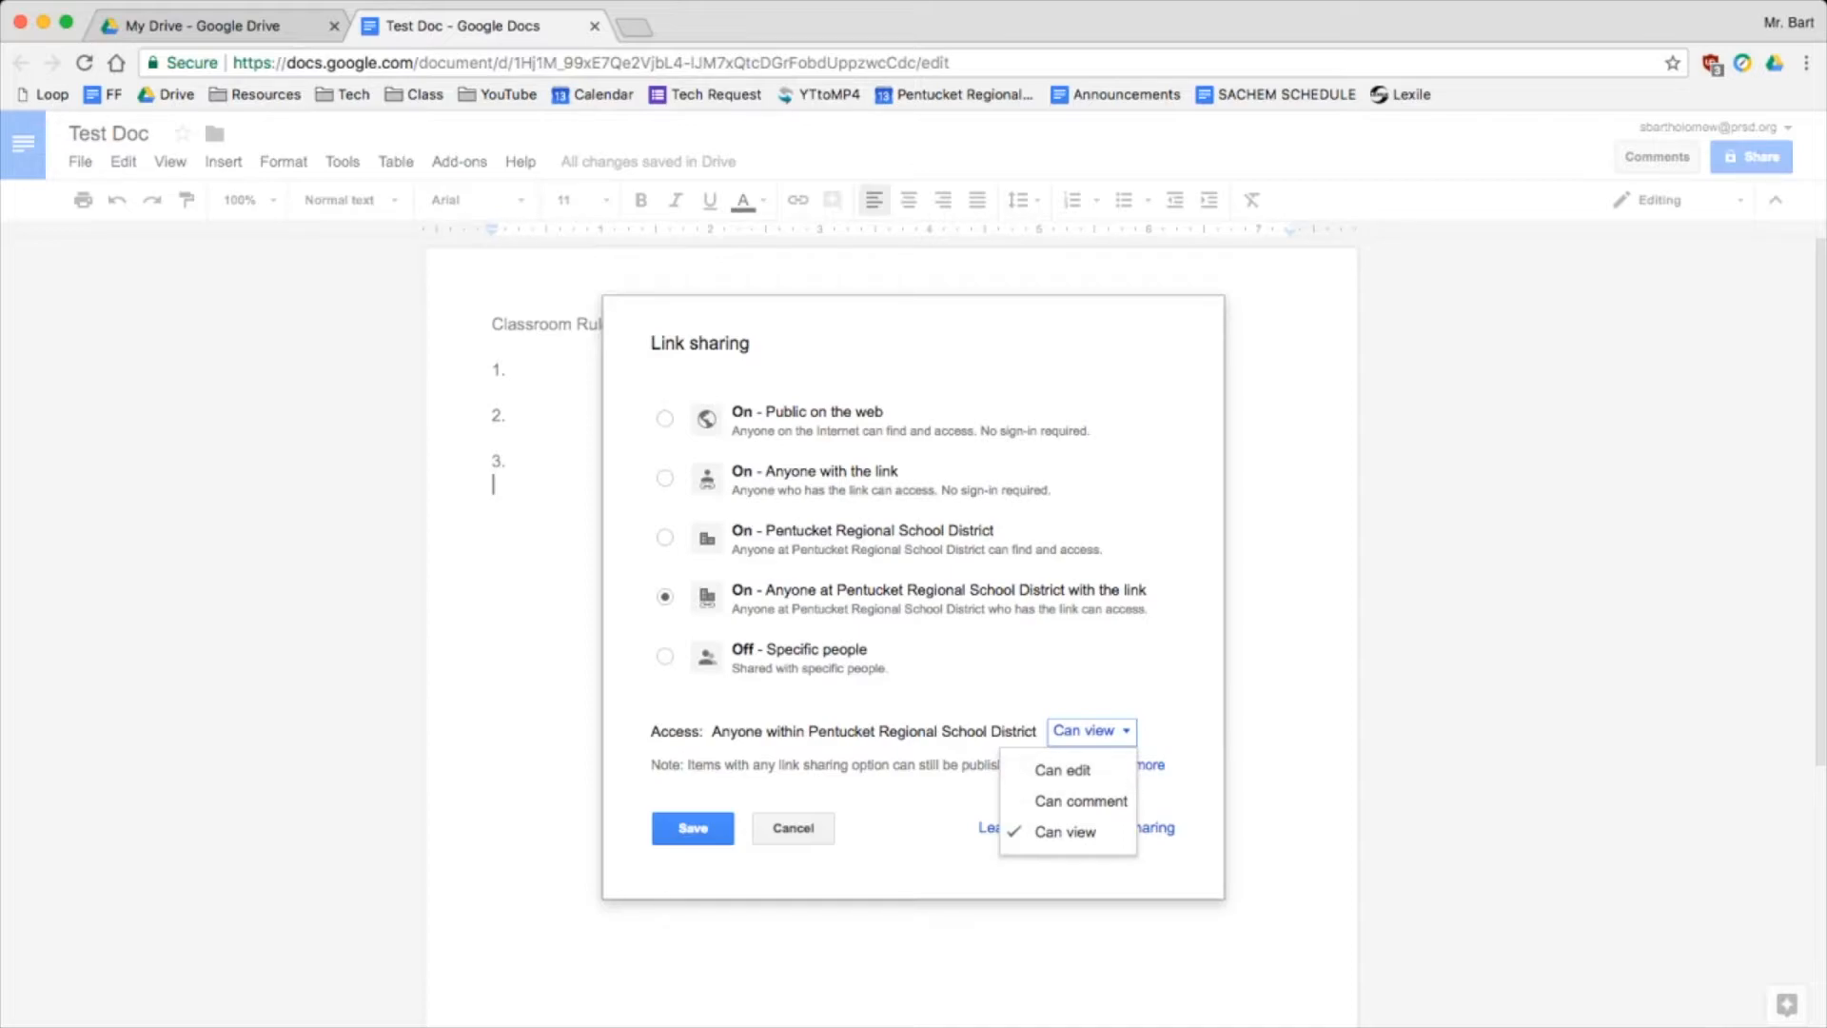
{"action": "key", "text": "Escape"}
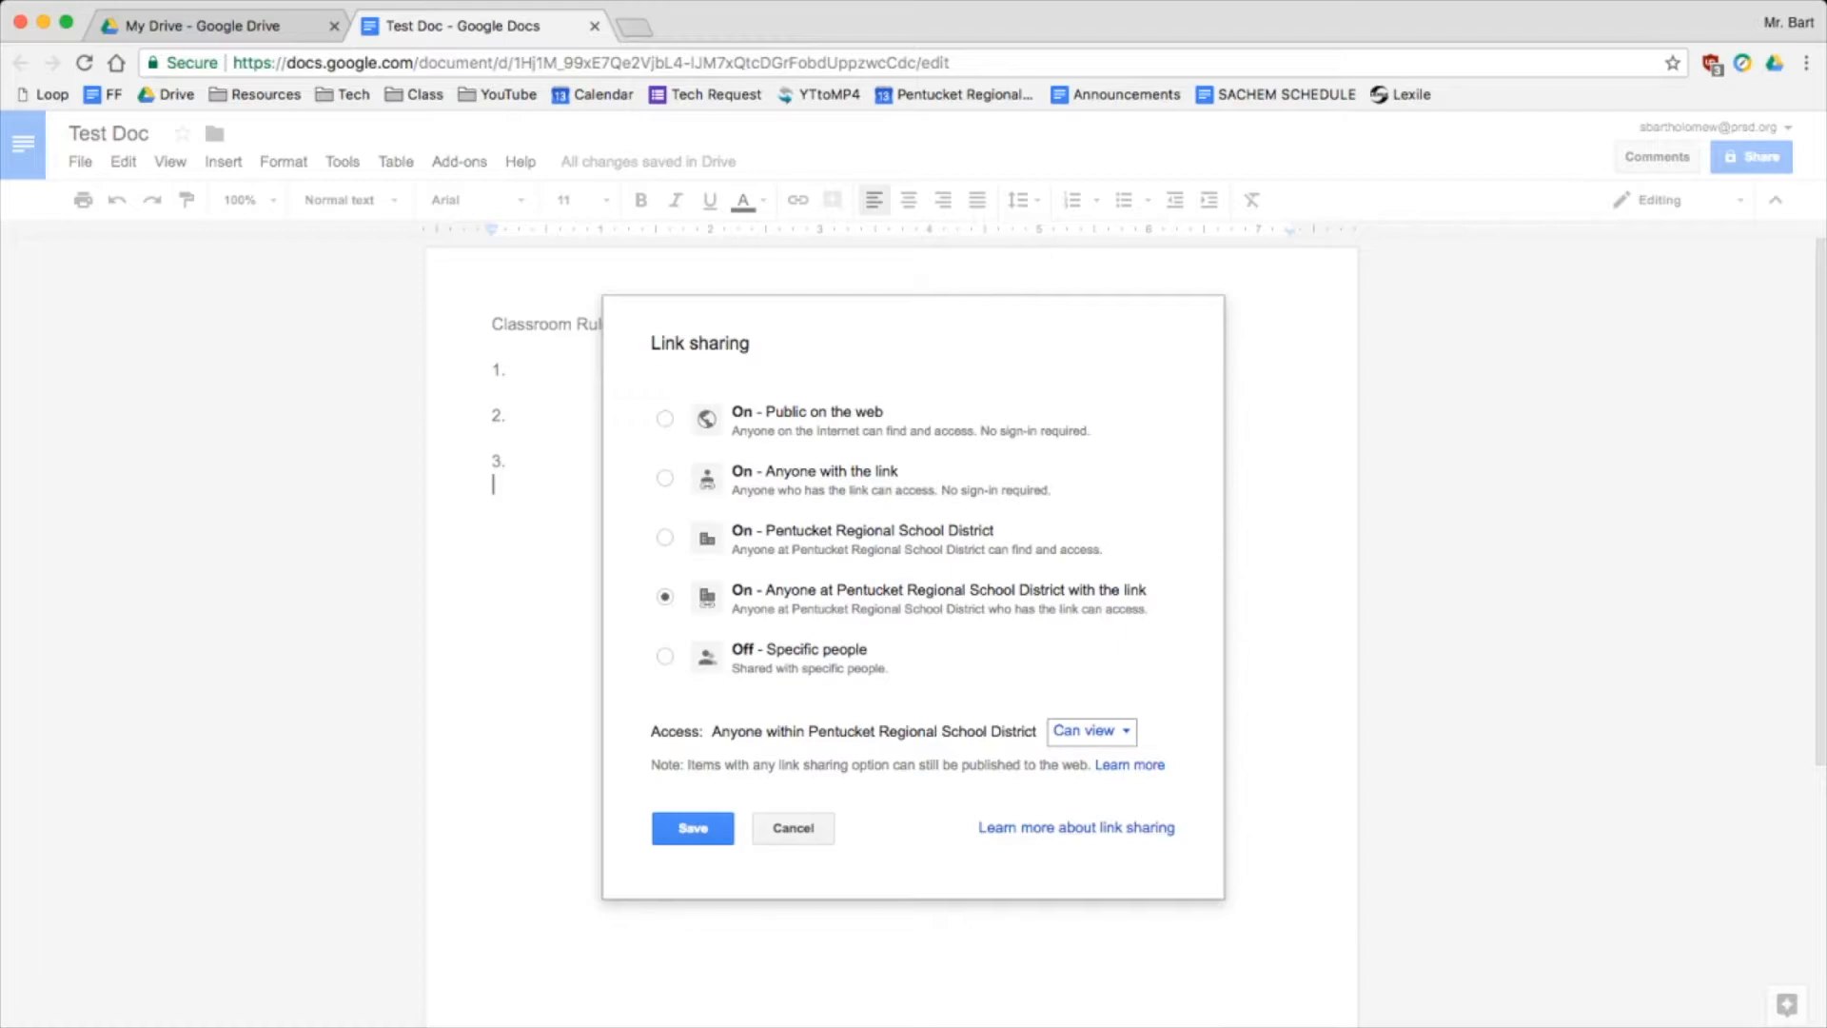
{"action": "left_click", "coordinate": [1091, 732]}
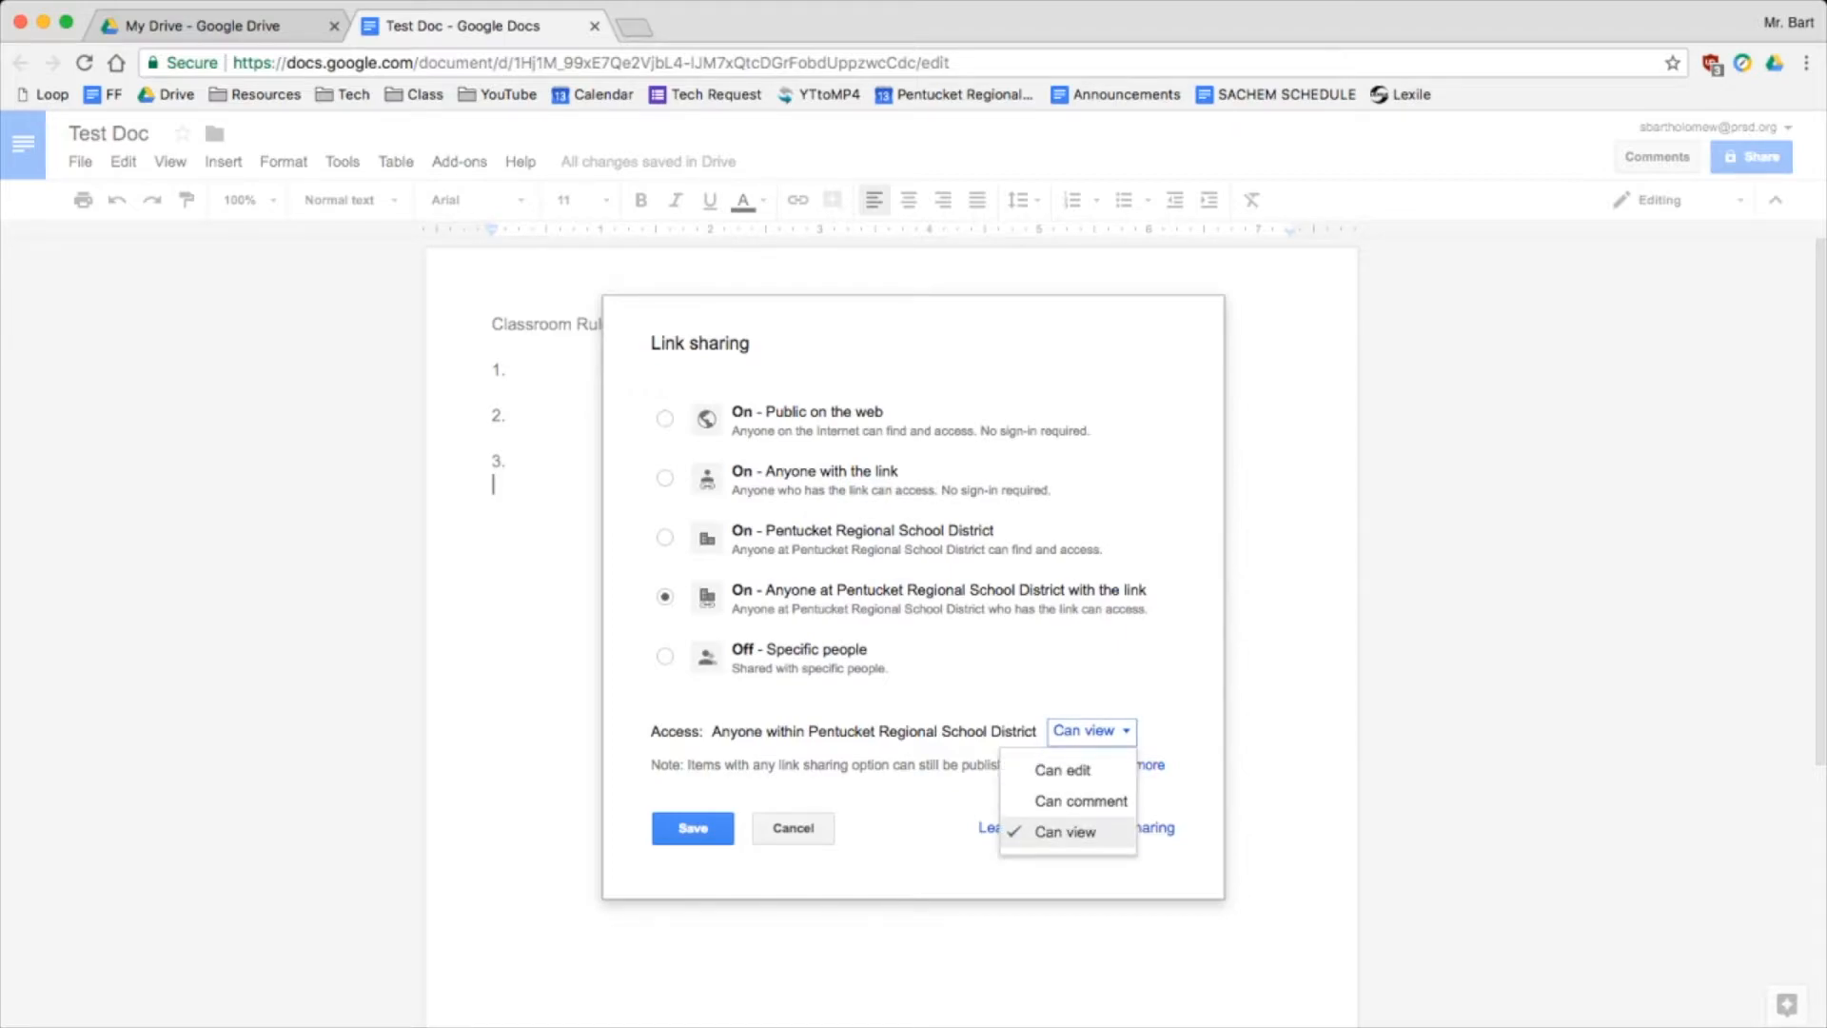
{"action": "key", "text": "Escape"}
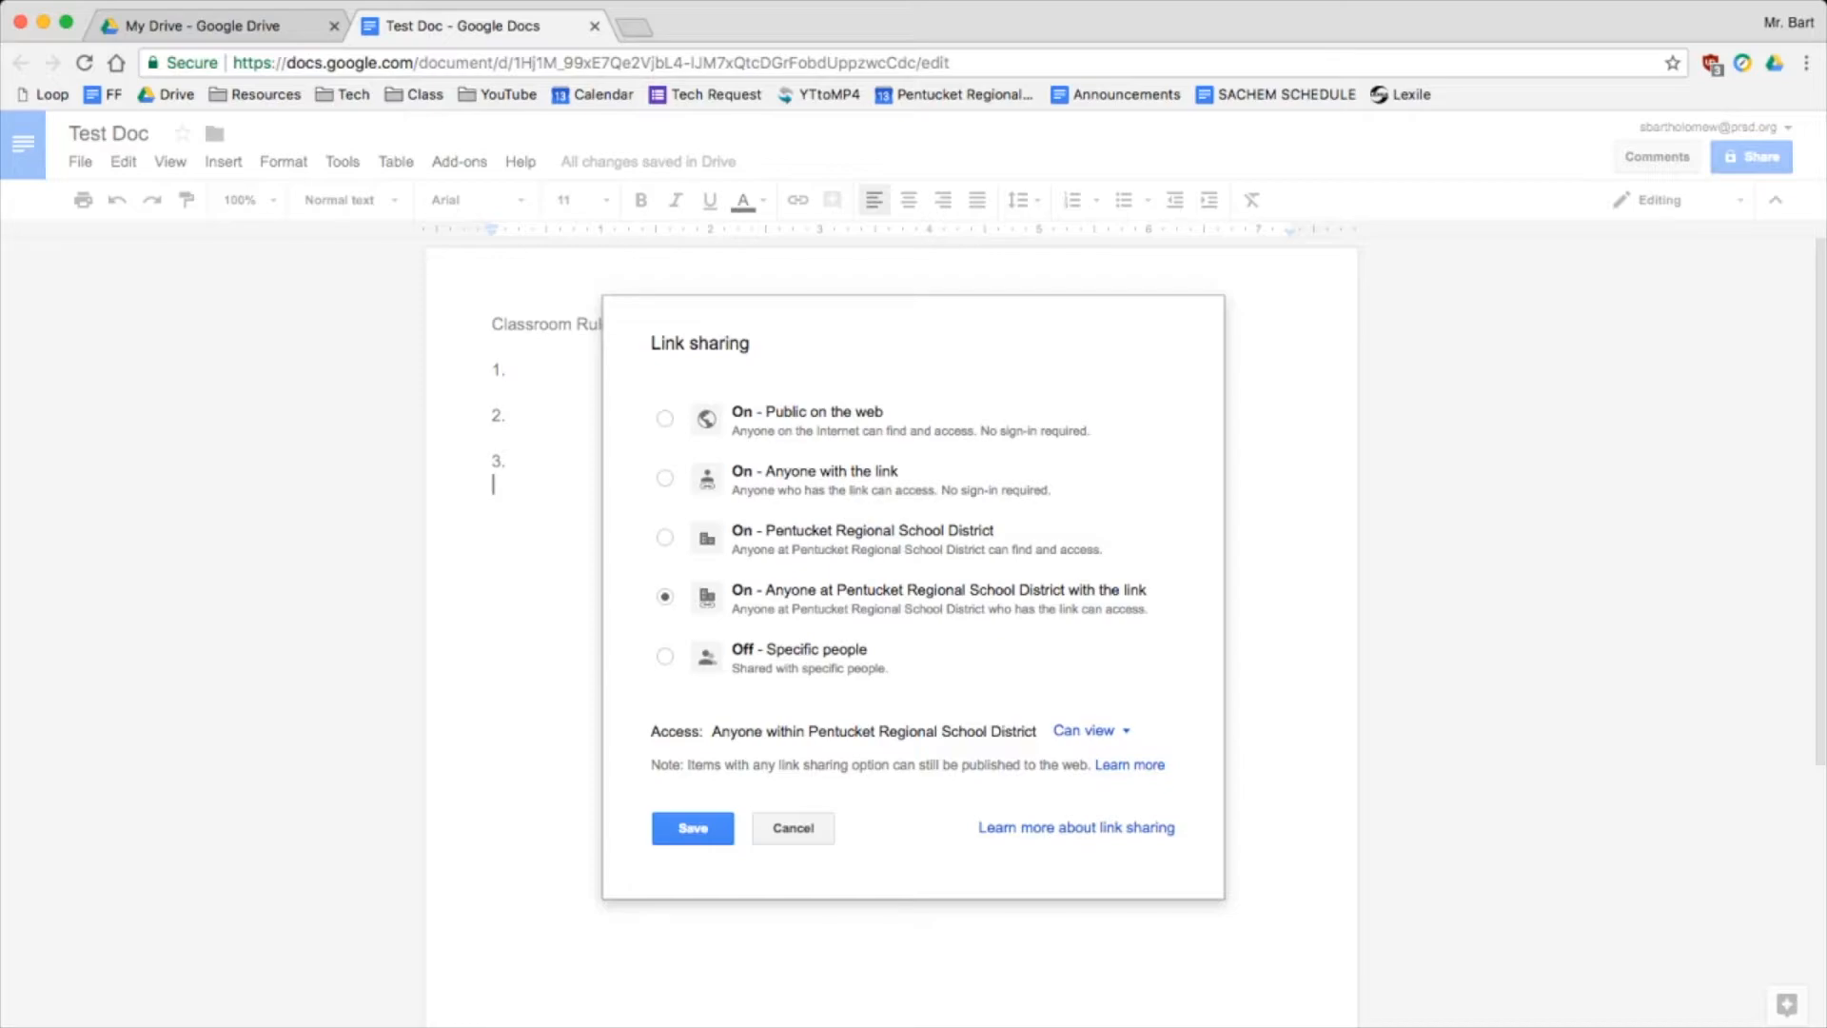
{"action": "left_click", "coordinate": [665, 538]}
{"action": "left_click", "coordinate": [665, 597]}
Give district link holders Can comment access, save, and return to Test Doc
{"action": "left_click", "coordinate": [1090, 730]}
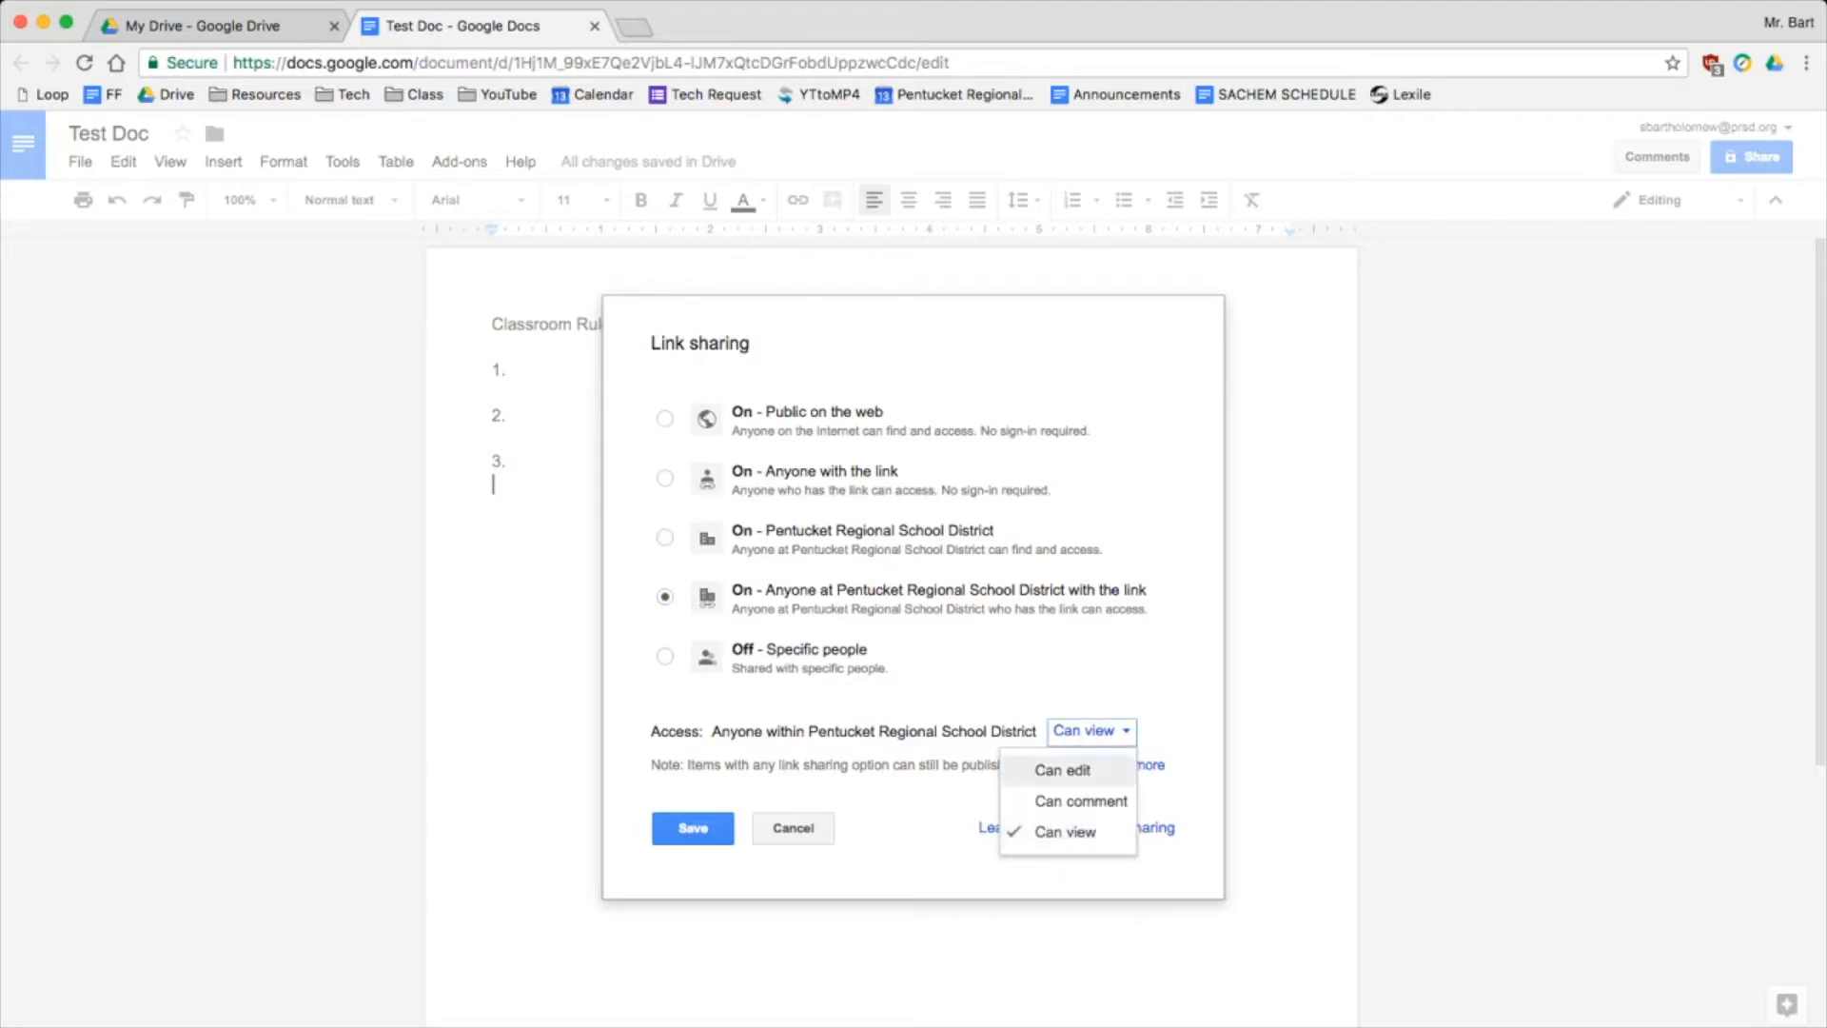
{"action": "left_click", "coordinate": [1070, 799]}
{"action": "left_click", "coordinate": [665, 655]}
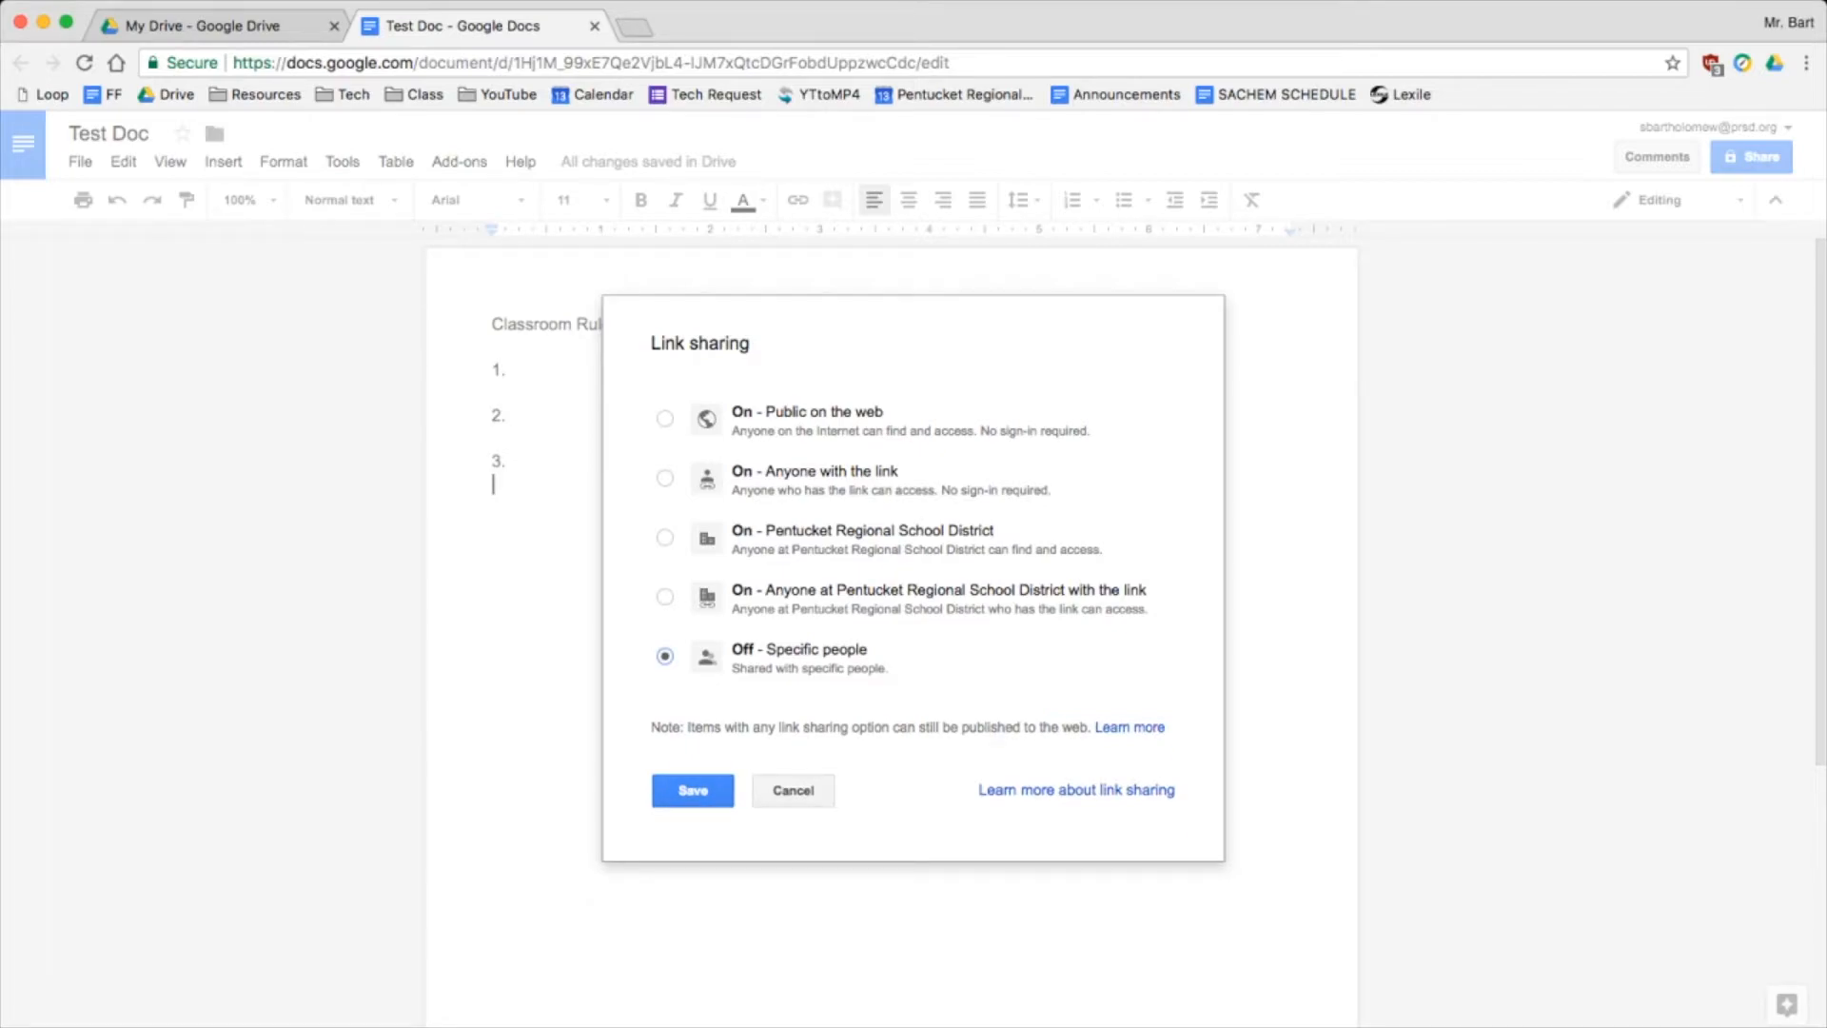
{"action": "left_click", "coordinate": [665, 597]}
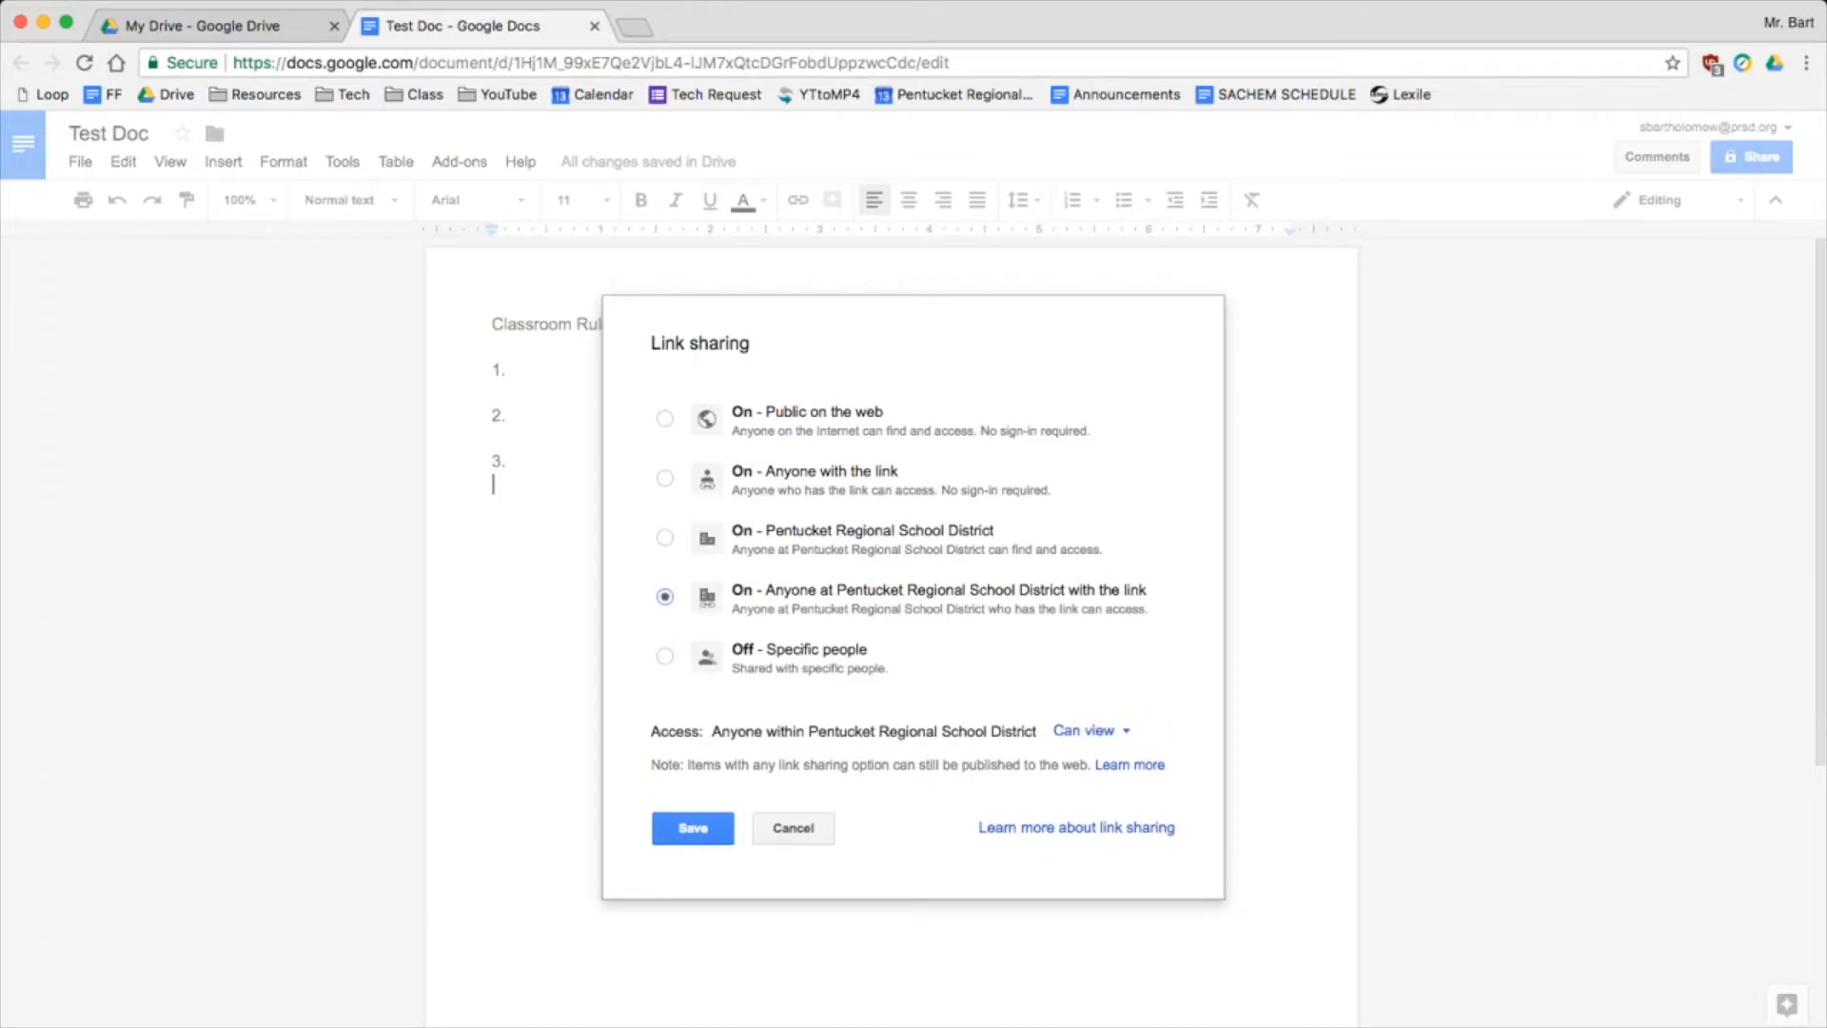
{"action": "left_click", "coordinate": [1090, 731]}
{"action": "left_click", "coordinate": [1081, 801]}
{"action": "left_click", "coordinate": [692, 828]}
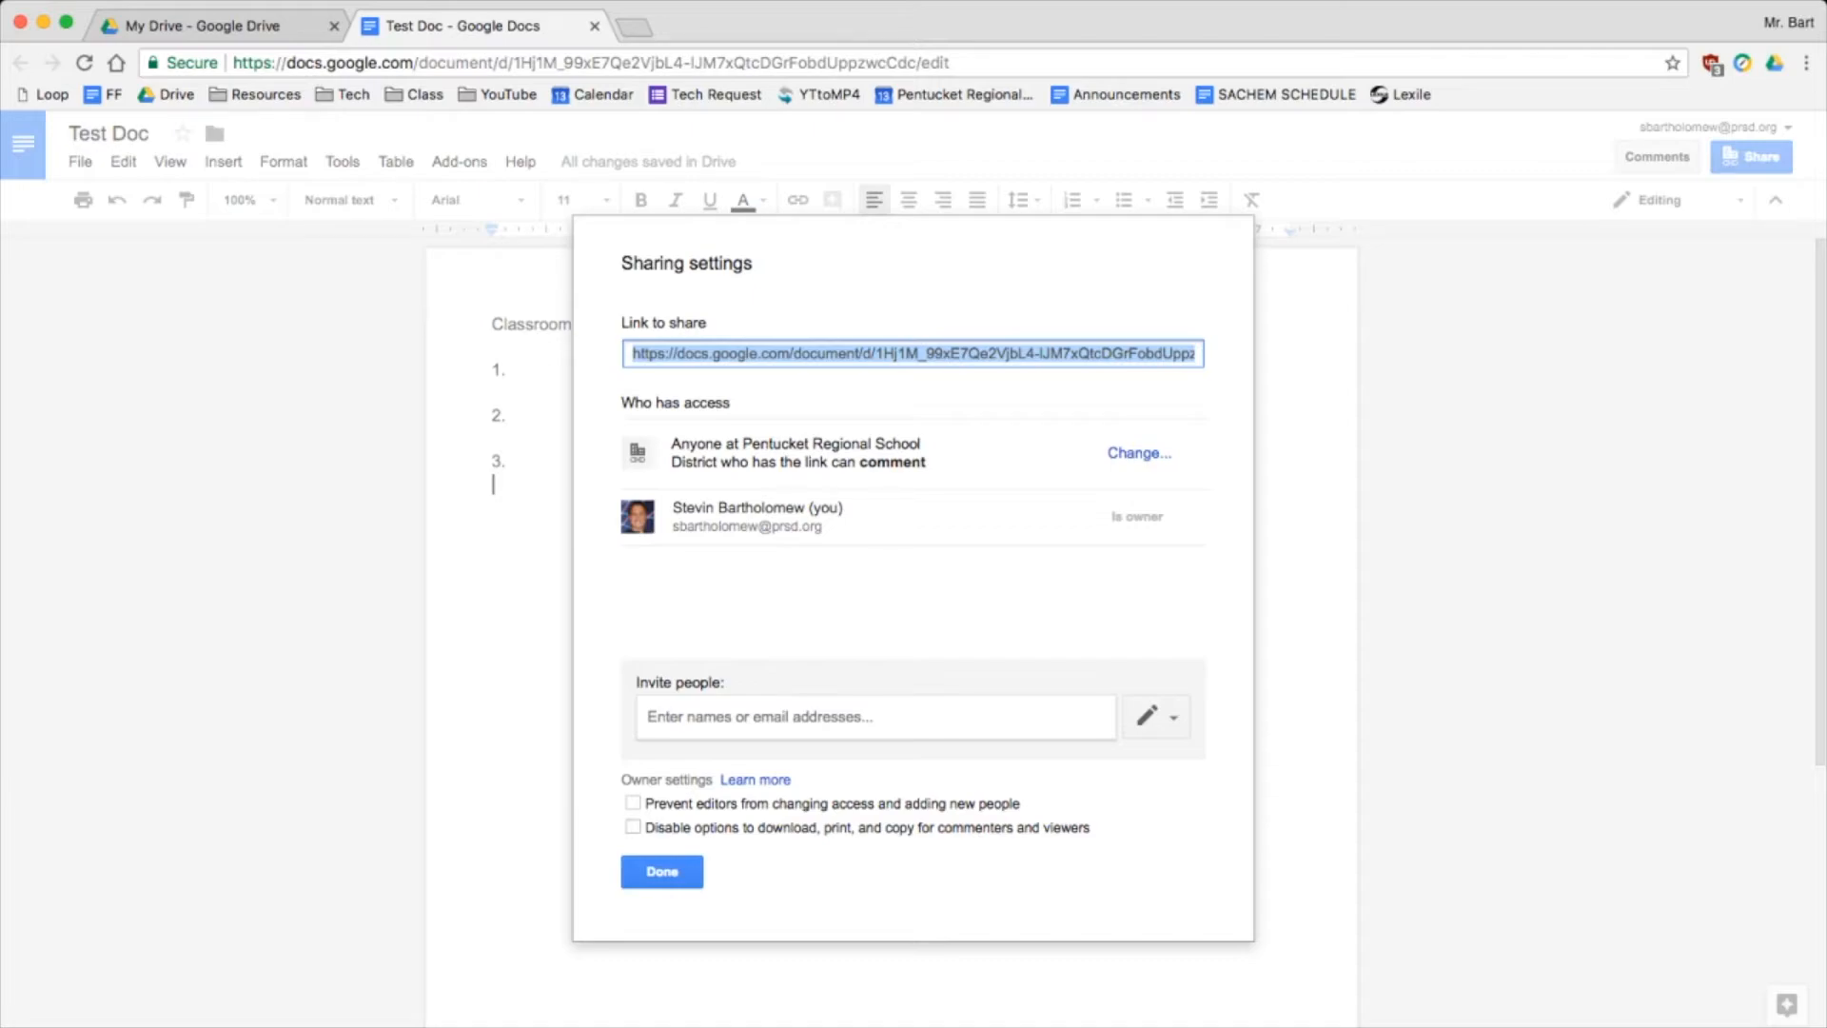
{"action": "left_click", "coordinate": [662, 872]}
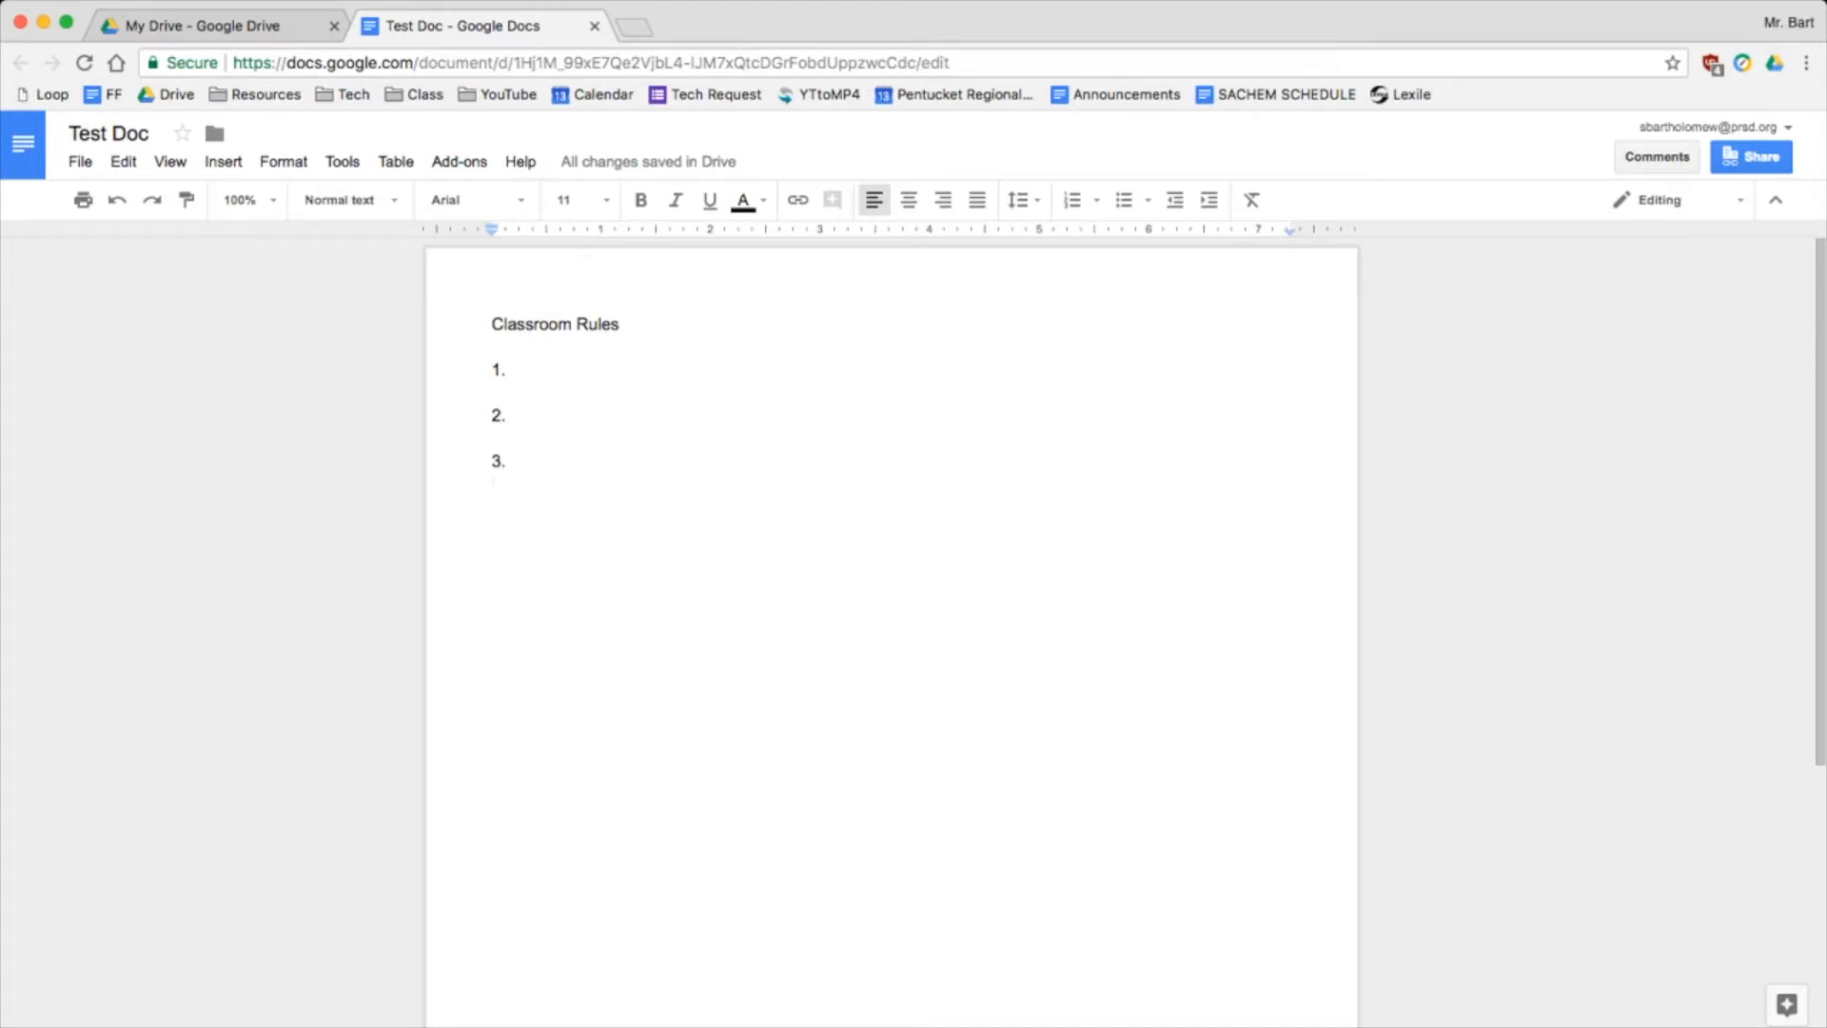
Paste the document's sharing link on a new line below the numbered list
{"action": "key", "text": "Return"}
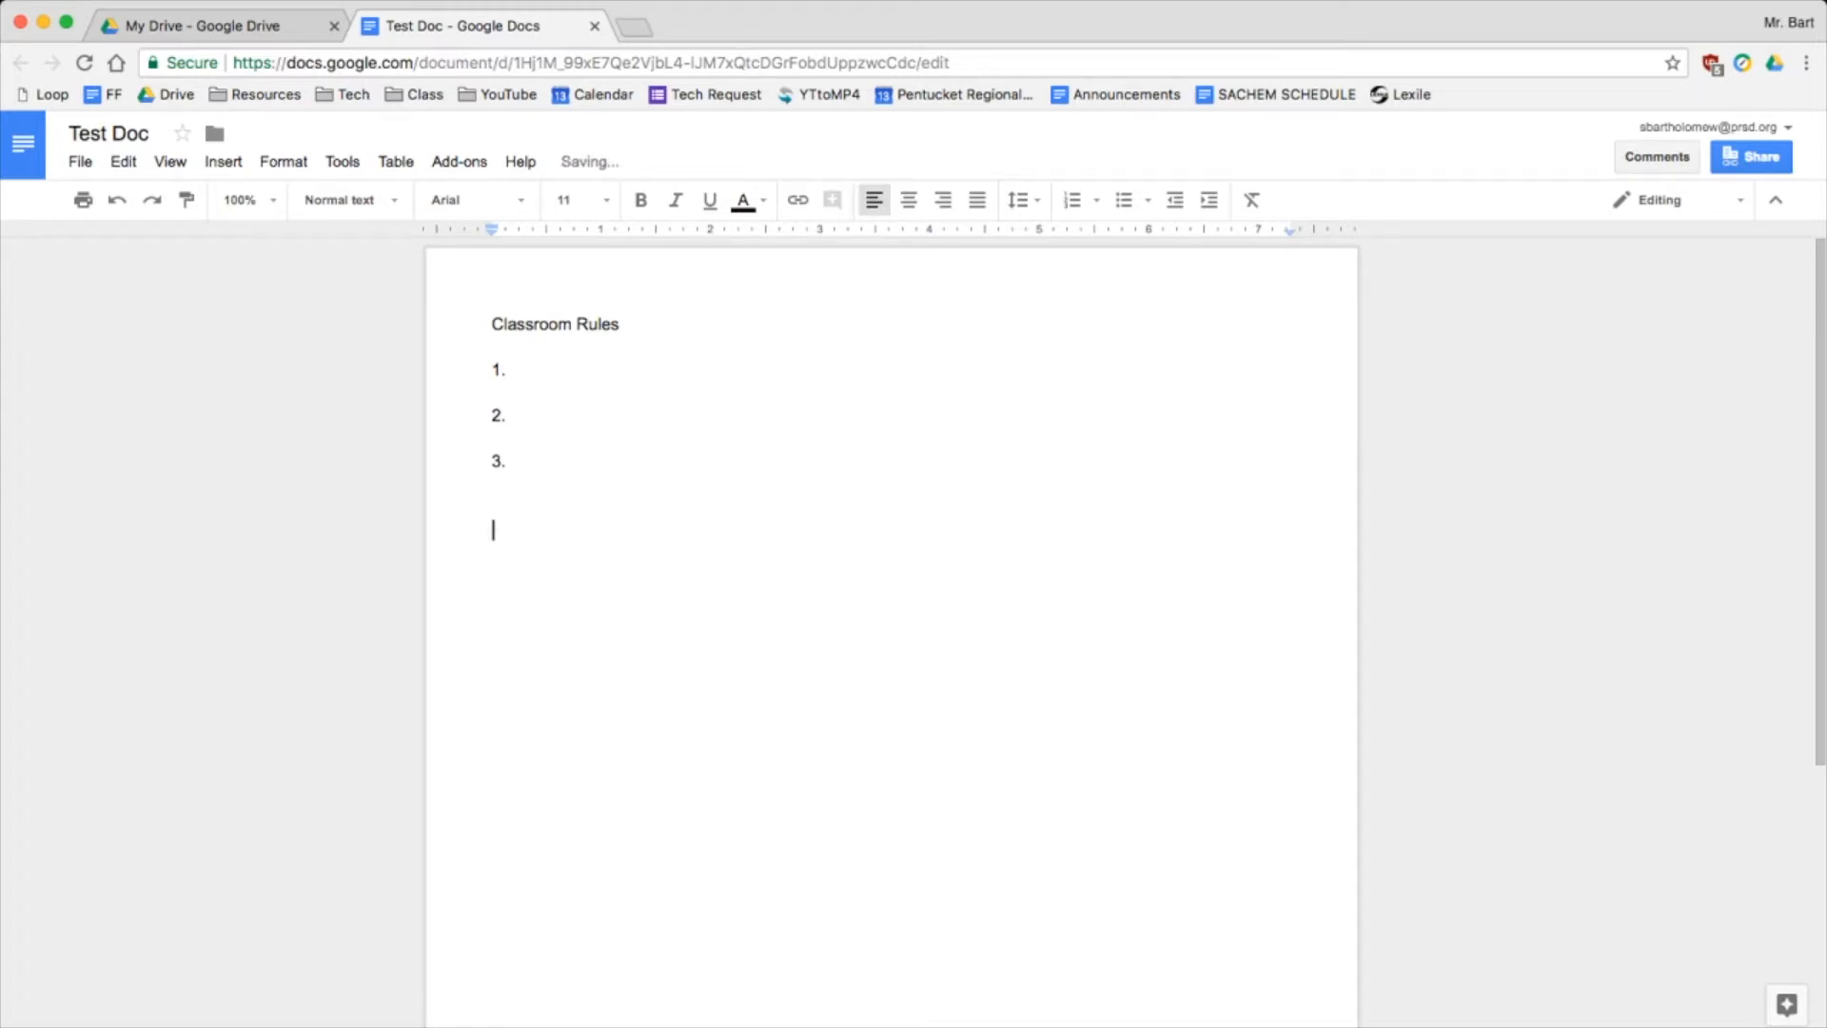
{"action": "key", "text": "Return"}
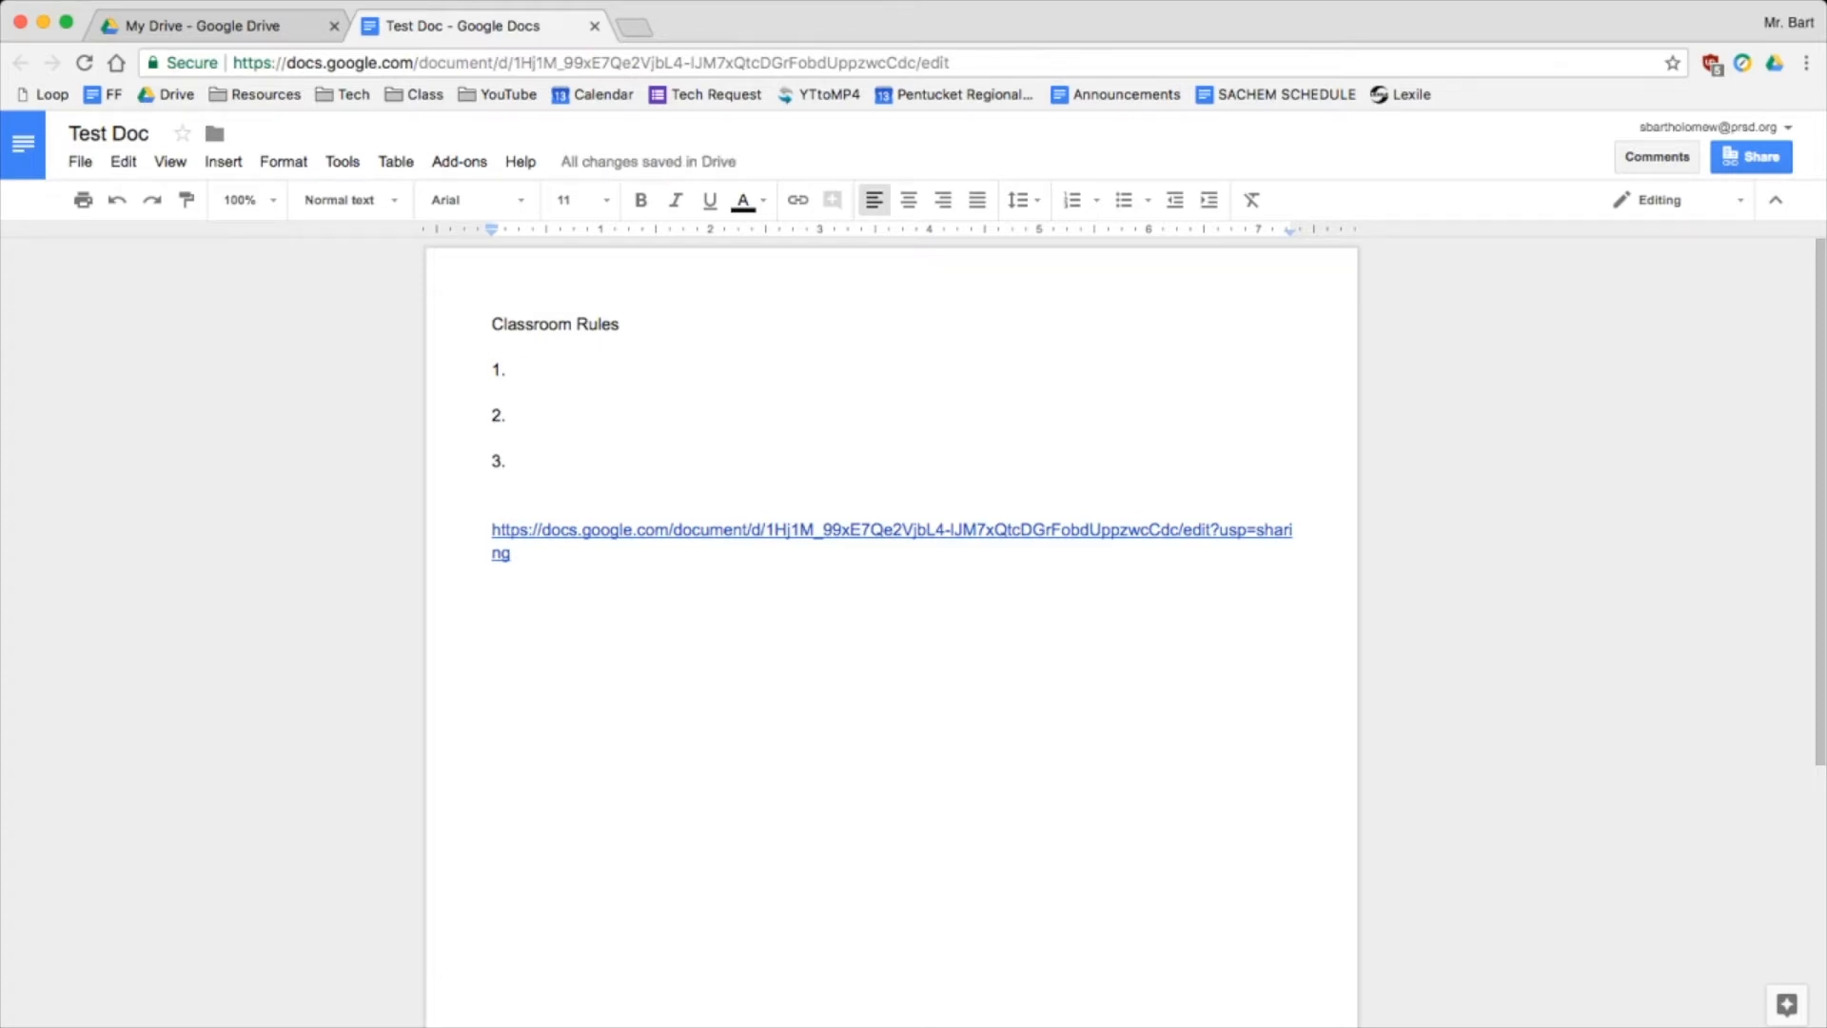
Reopen the Share with others dialog for Test Doc
{"action": "left_click", "coordinate": [507, 462]}
{"action": "left_click", "coordinate": [1675, 200]}
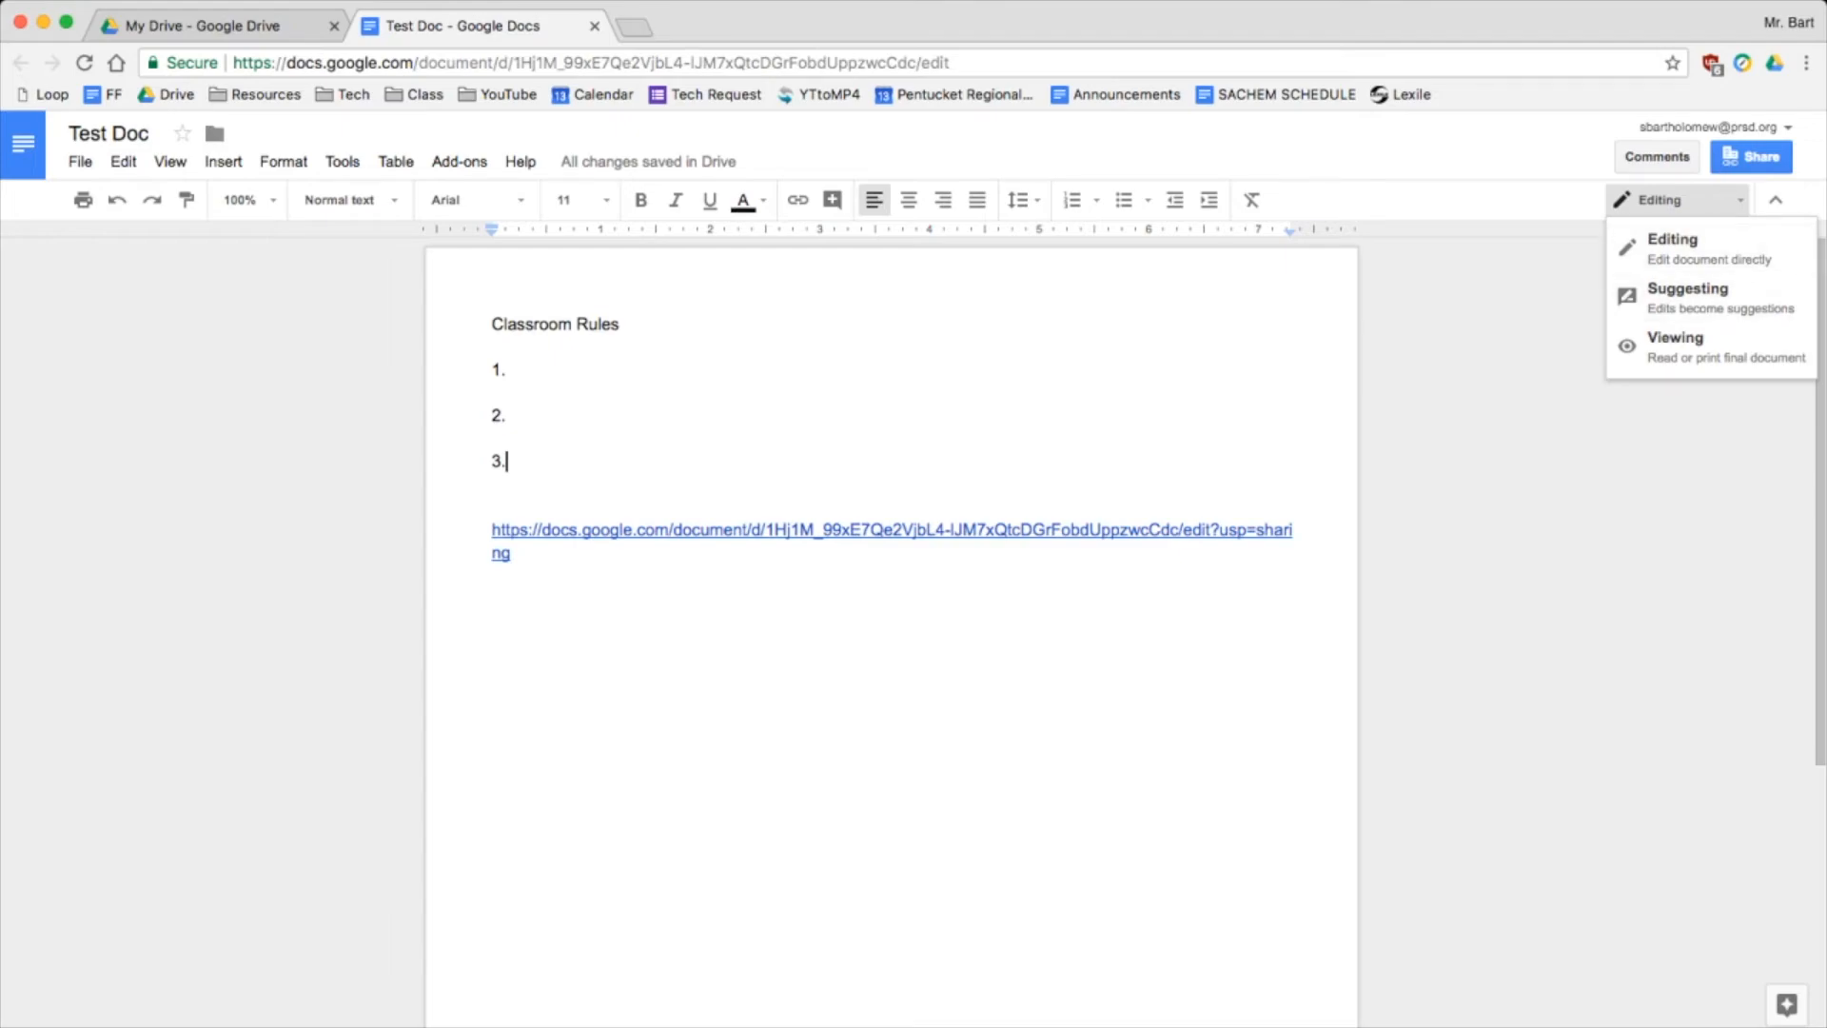
{"action": "left_click", "coordinate": [620, 324]}
{"action": "left_click", "coordinate": [1751, 156]}
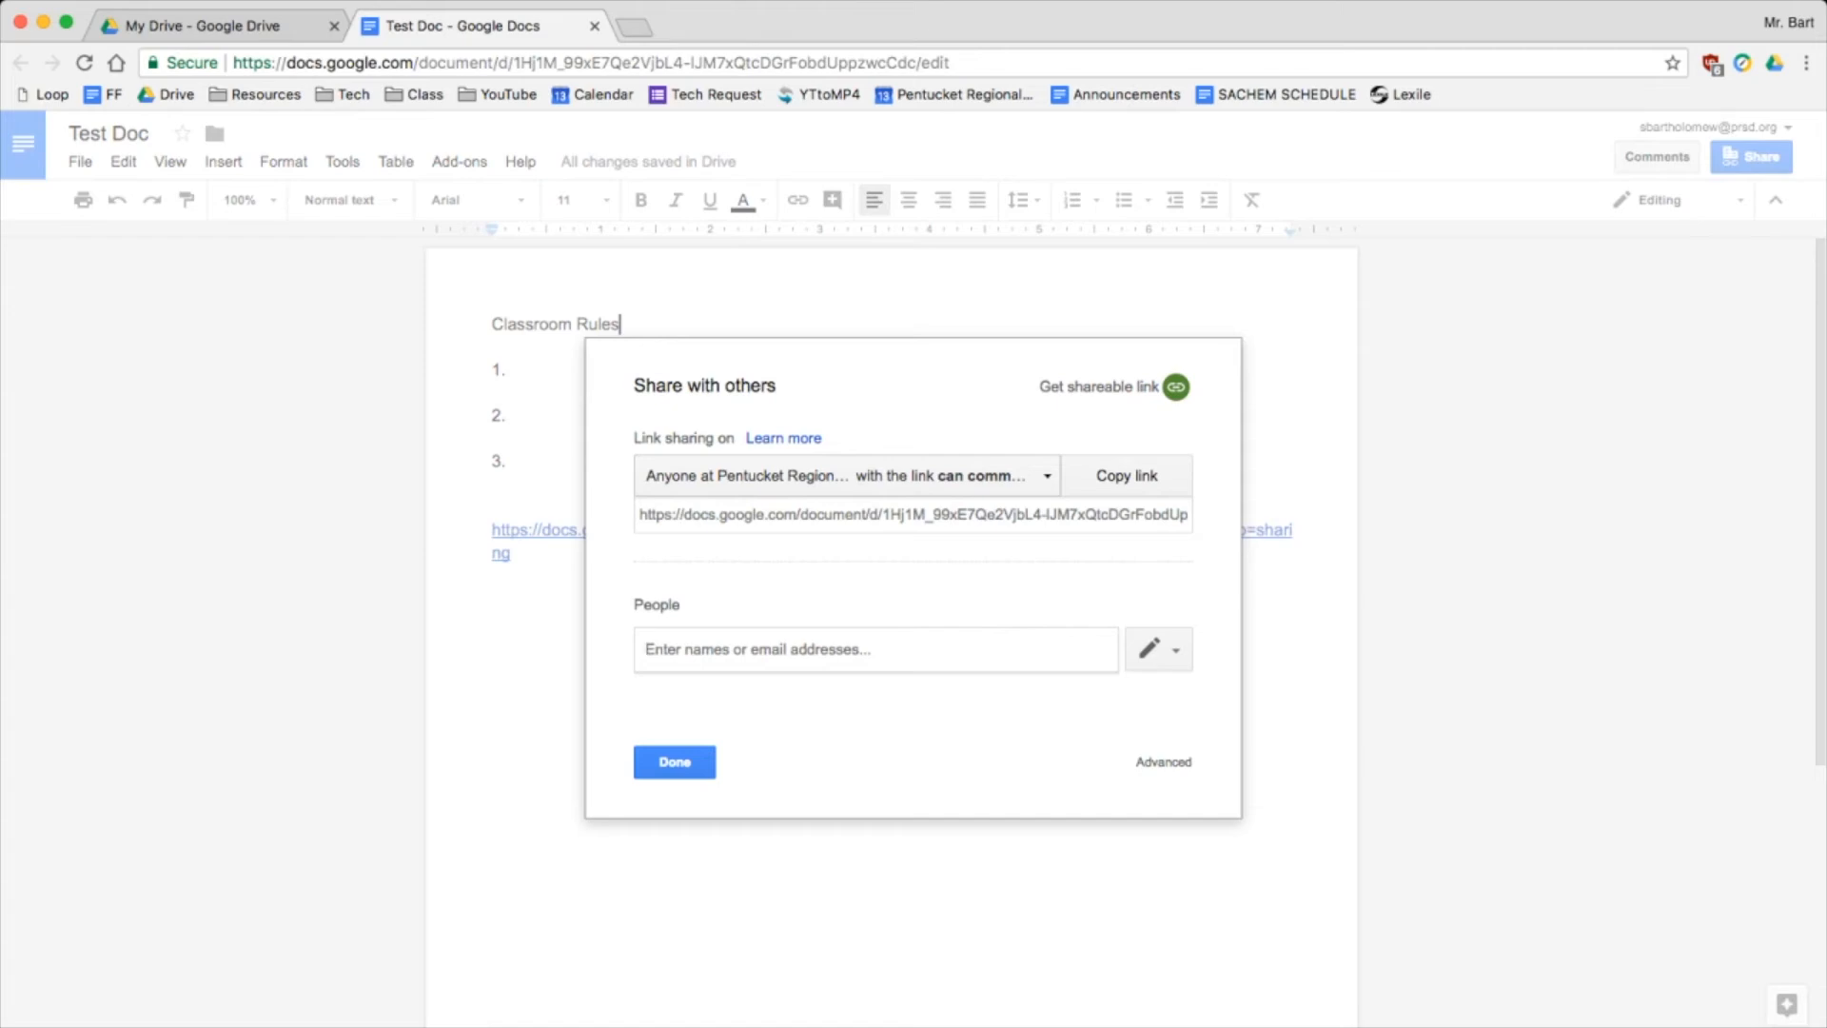
Confirm district link holders keep 'can comment' access, then close the sharing settings
{"action": "left_click", "coordinate": [847, 476]}
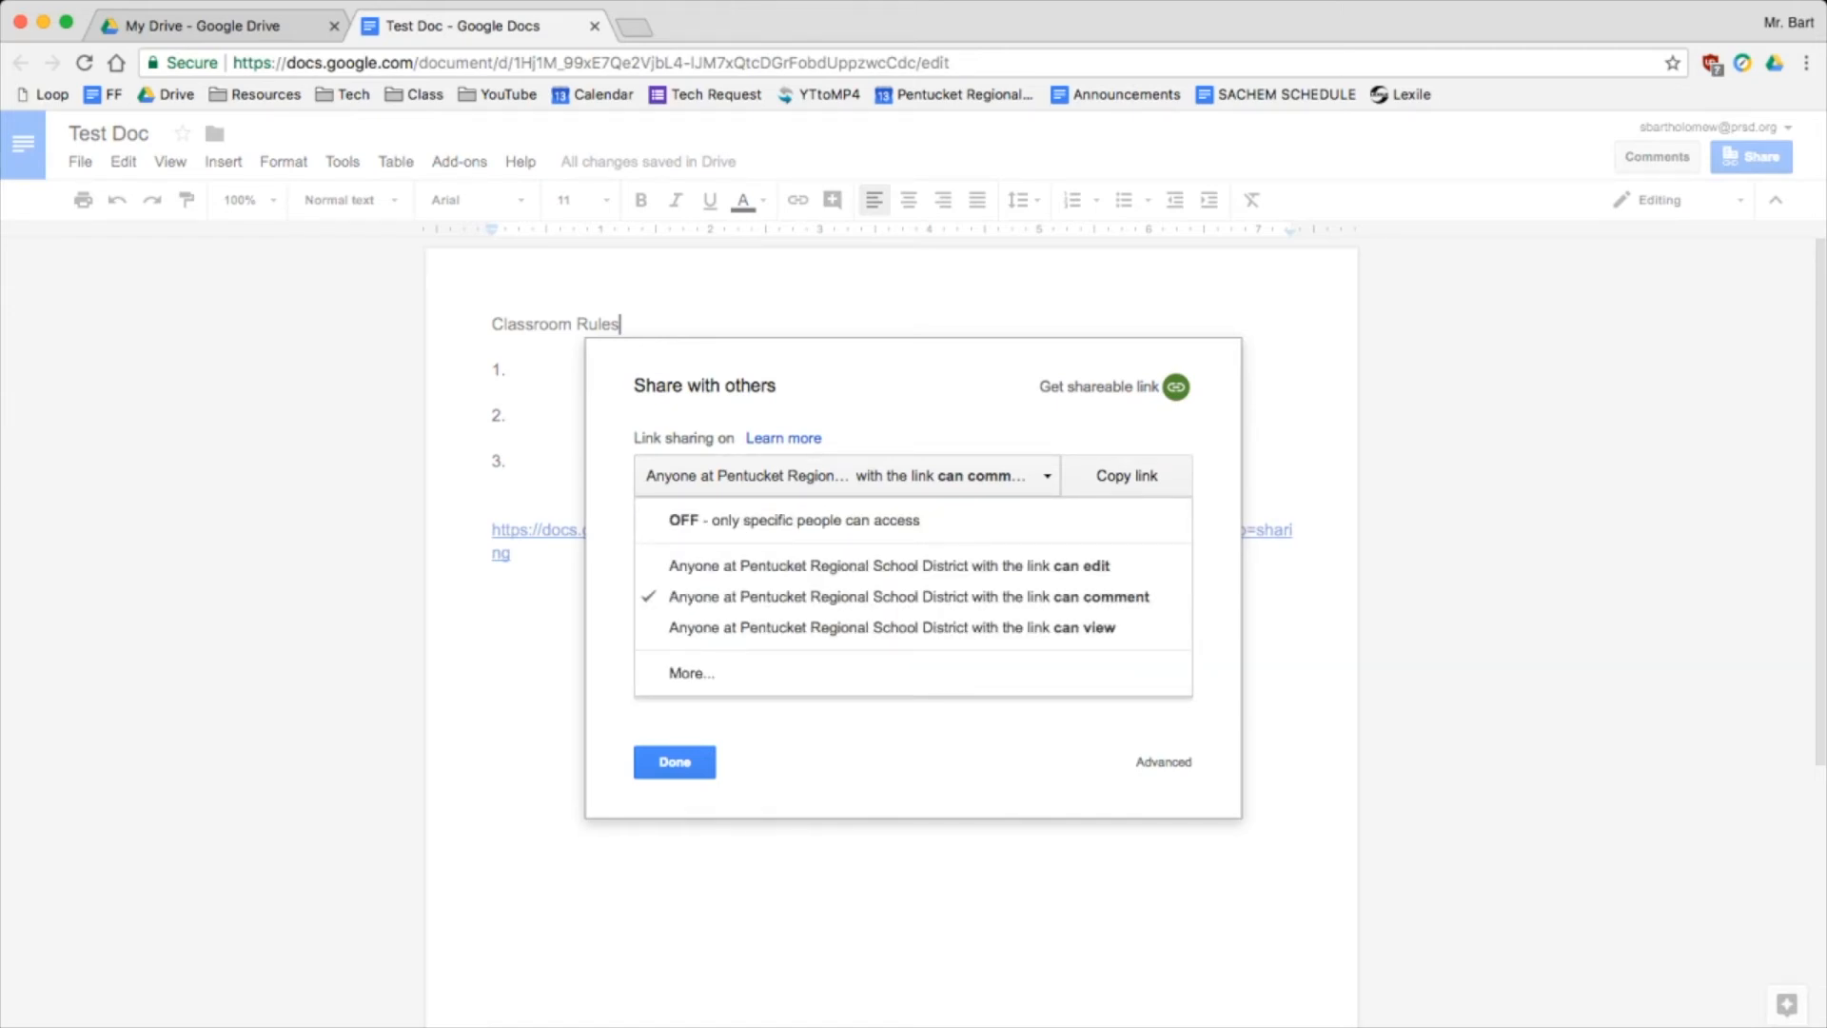
{"action": "left_click", "coordinate": [847, 476]}
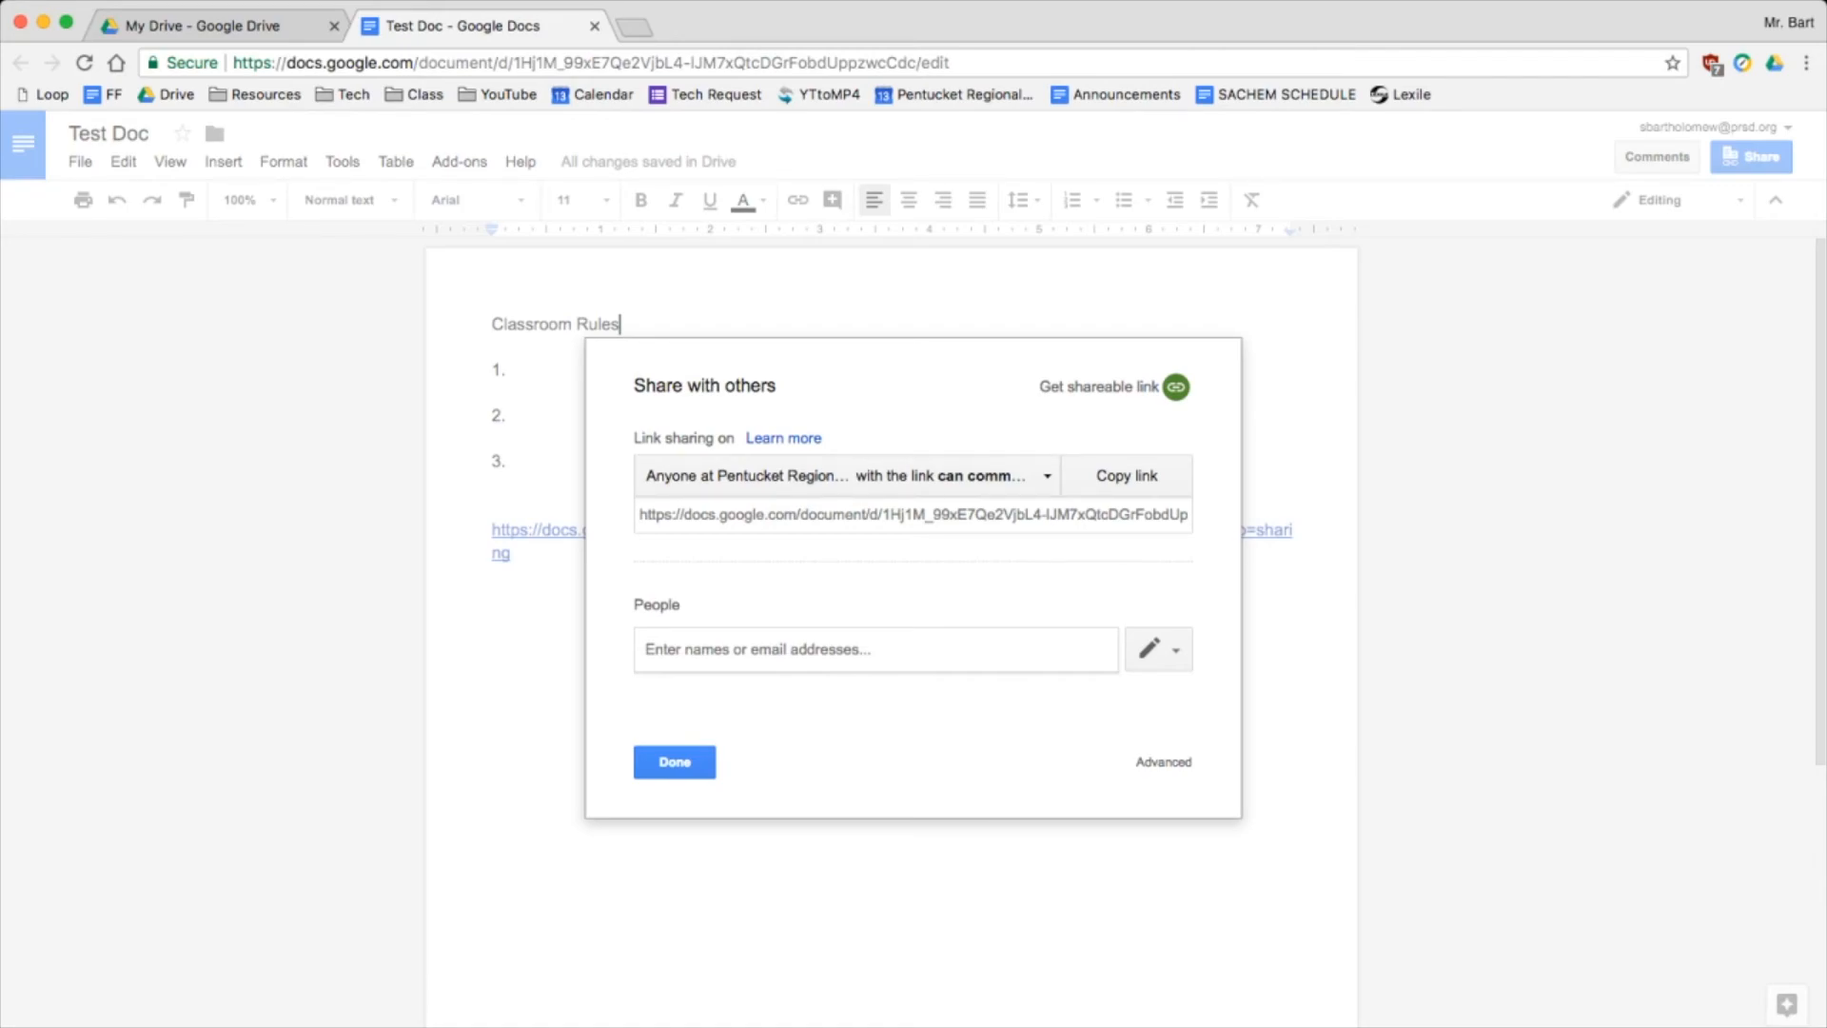
{"action": "left_click", "coordinate": [1163, 762]}
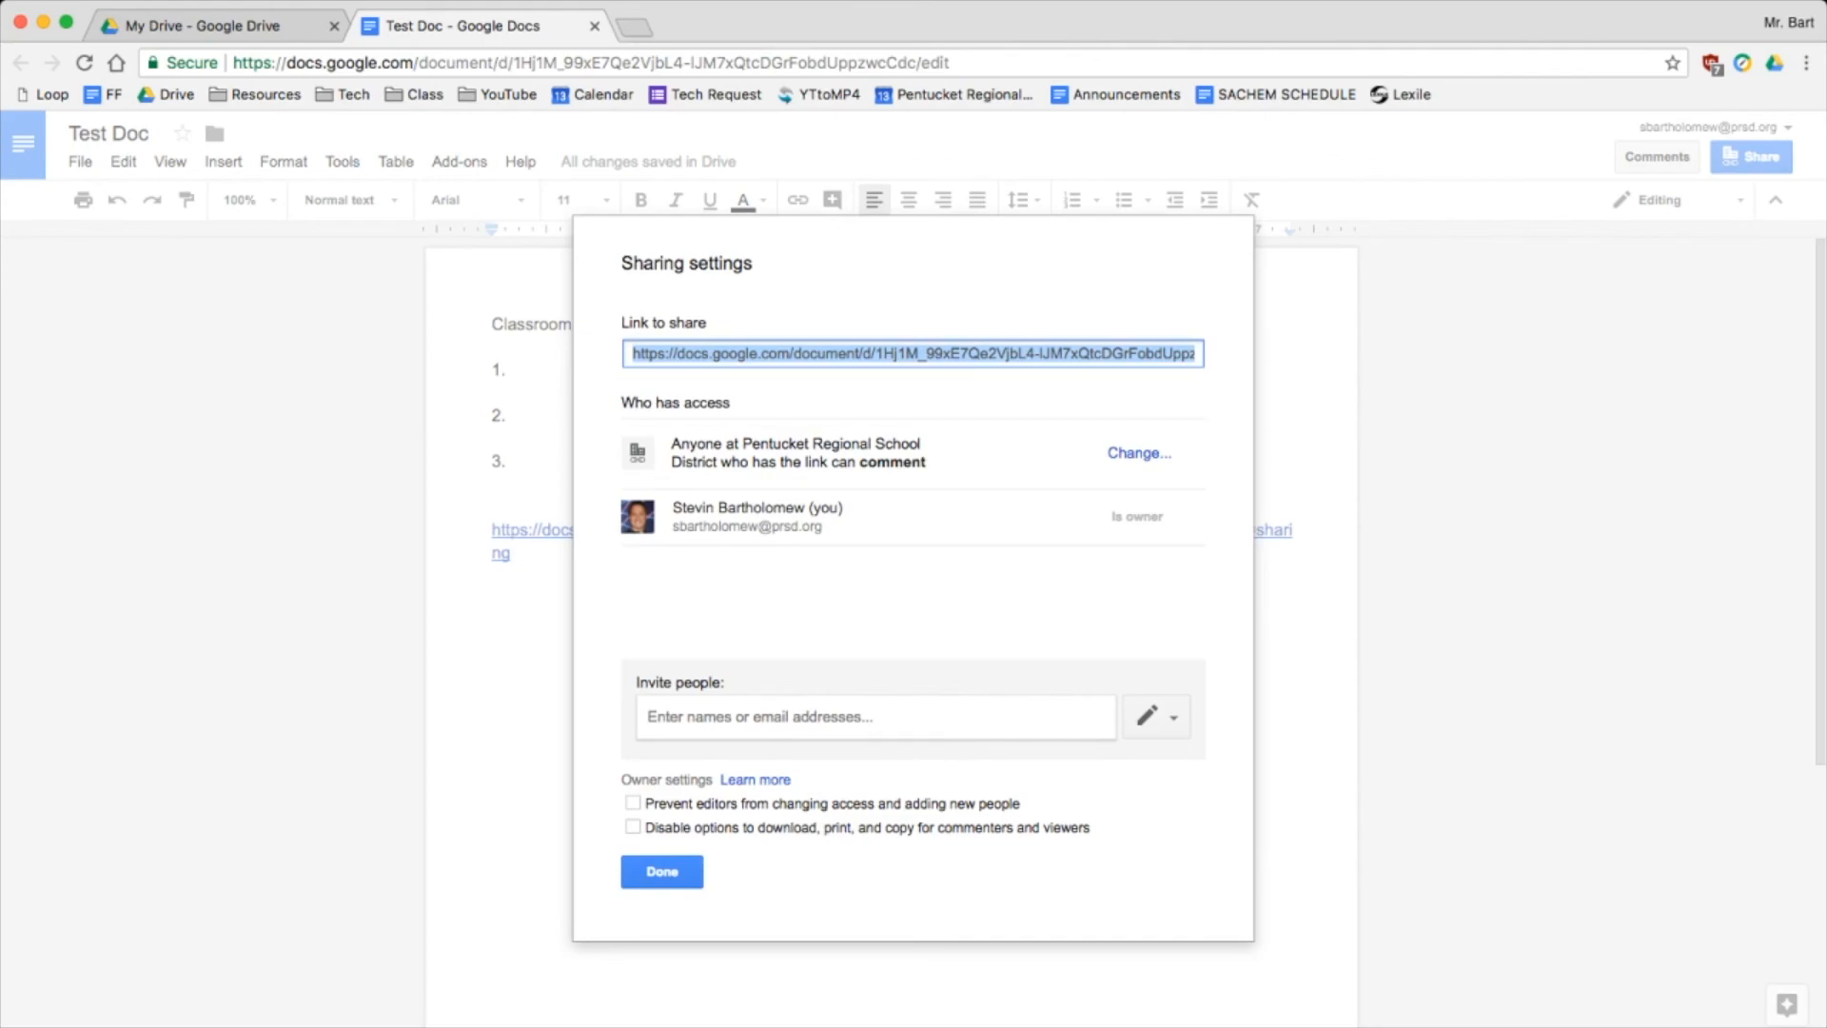
{"action": "key", "text": "Escape"}
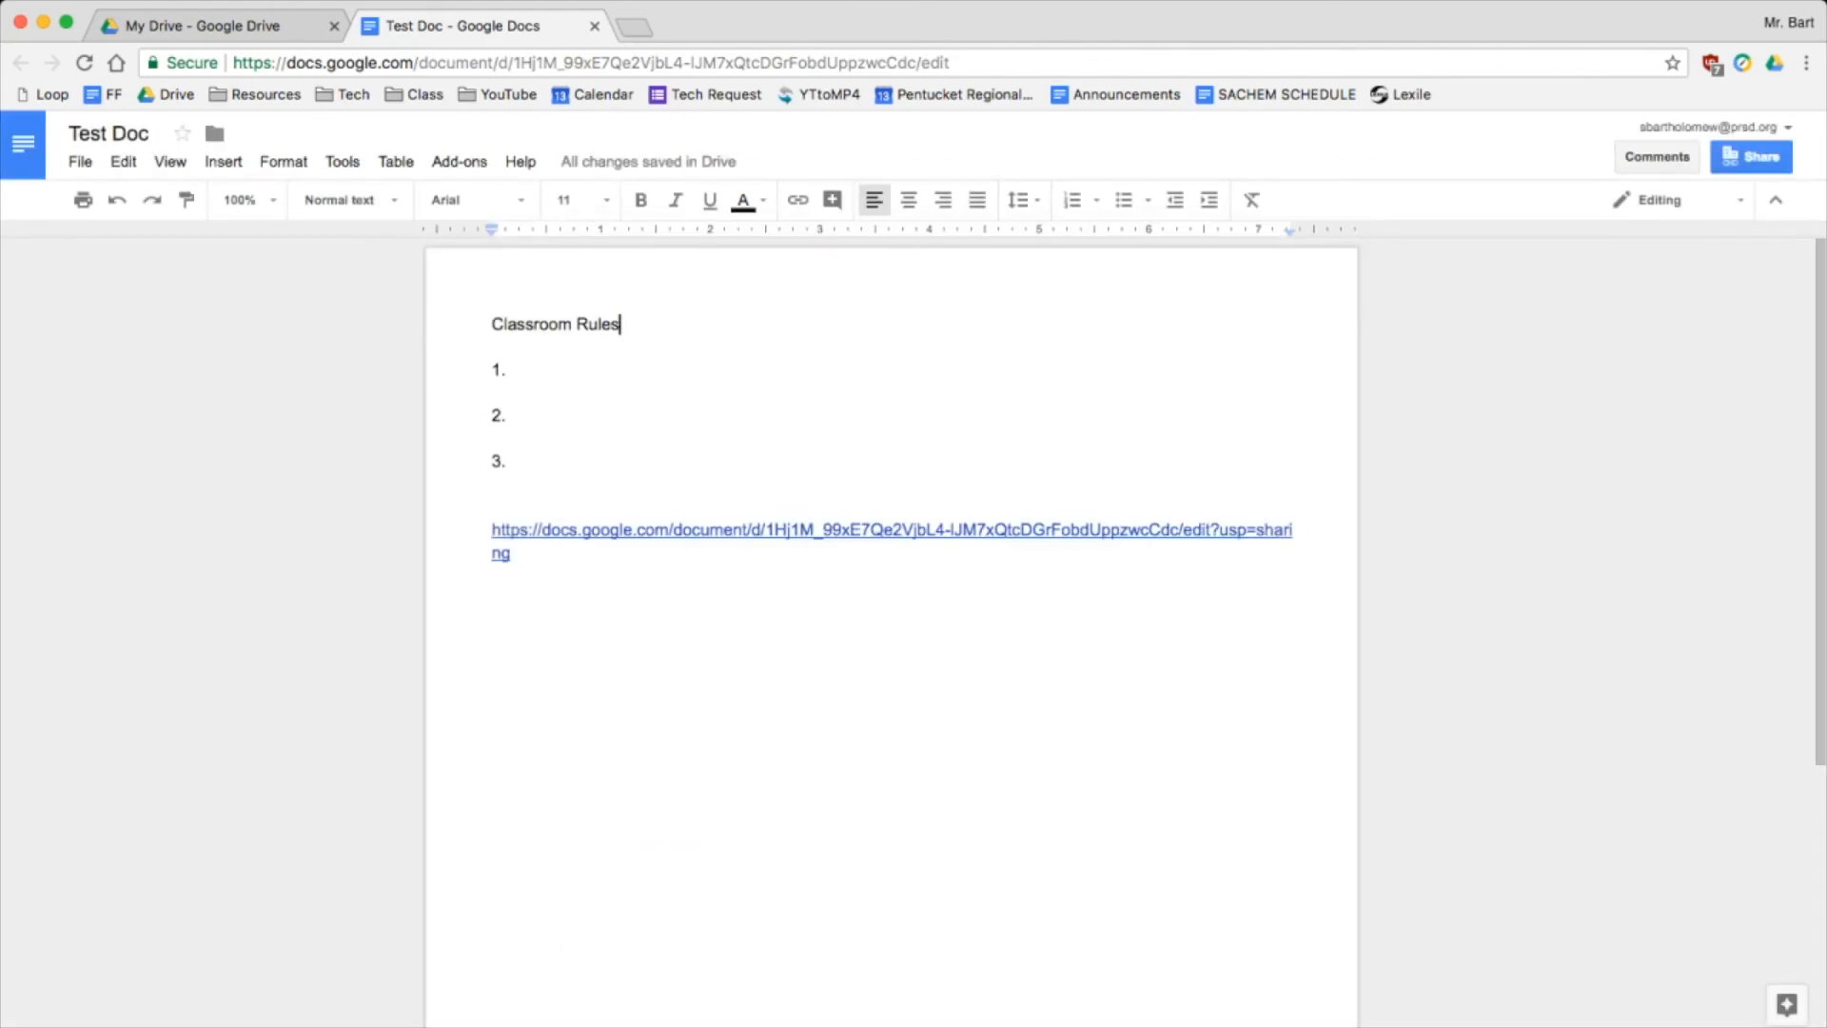